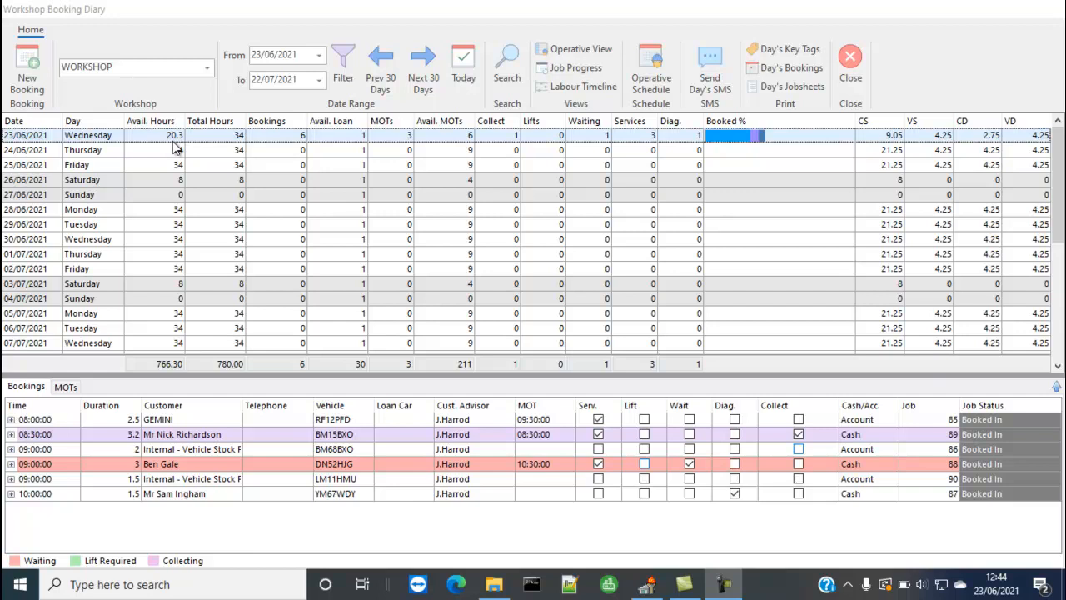
# Step: Select the individual bookings for Wednesday 23/06/2021 to review the day's workshop jobs
pyautogui.click(177, 420)
pyautogui.click(177, 437)
pyautogui.click(178, 450)
pyautogui.click(175, 464)
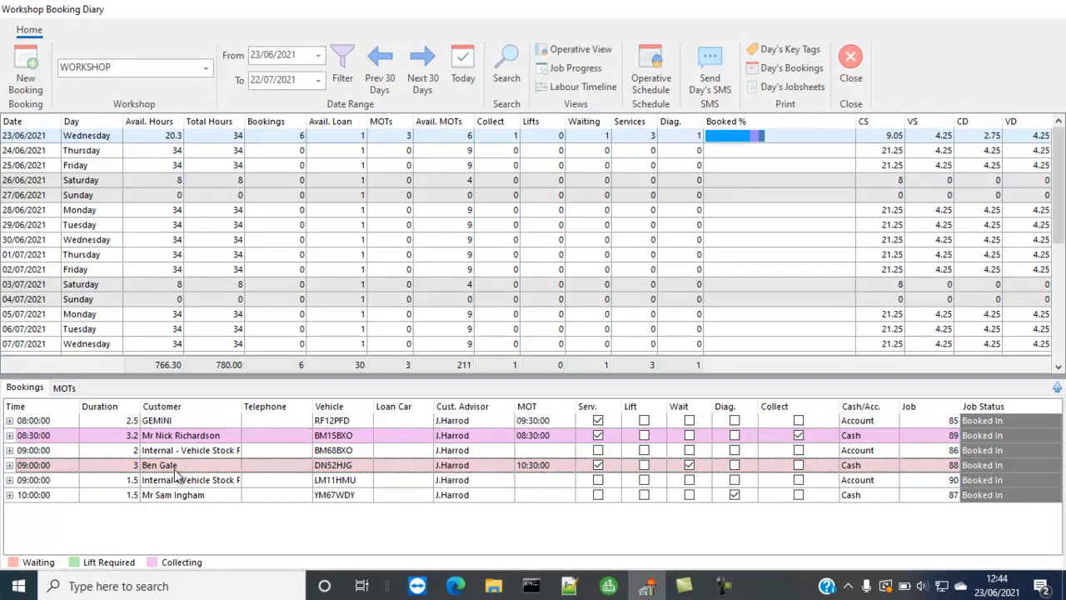
pyautogui.click(175, 480)
pyautogui.click(174, 495)
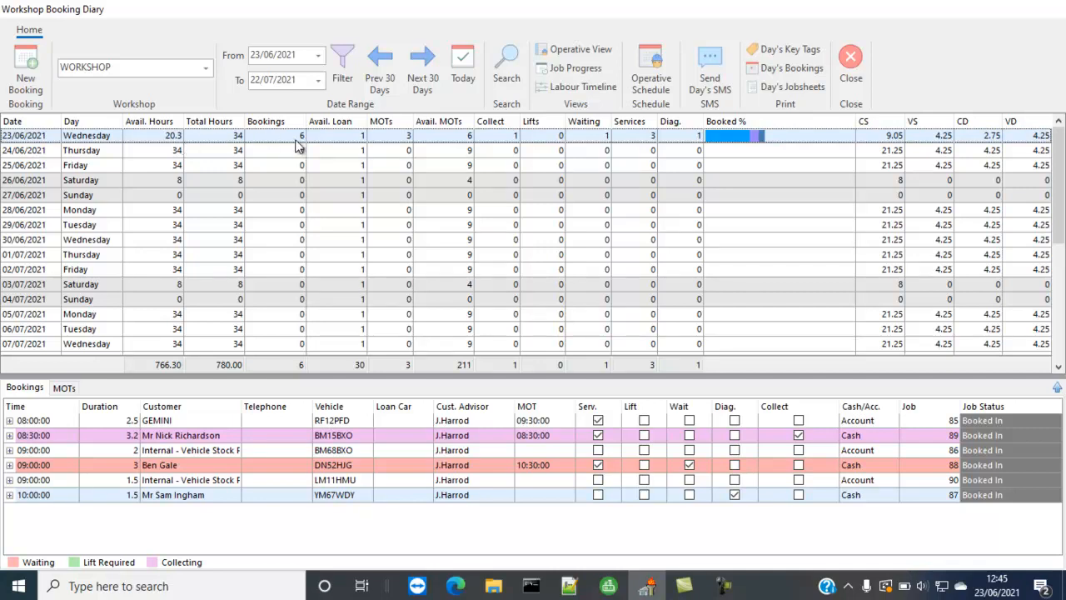
pyautogui.click(185, 491)
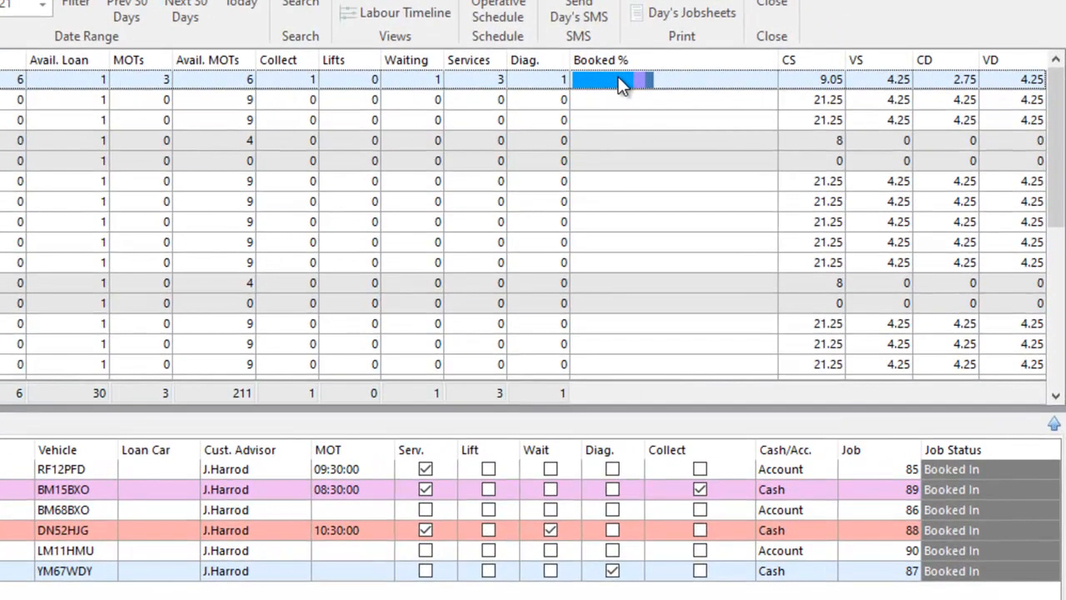
# Step: View the Diary Availability breakdown by work type for 23/06/2021 from its booked percentage, and close it
pyautogui.click(618, 76)
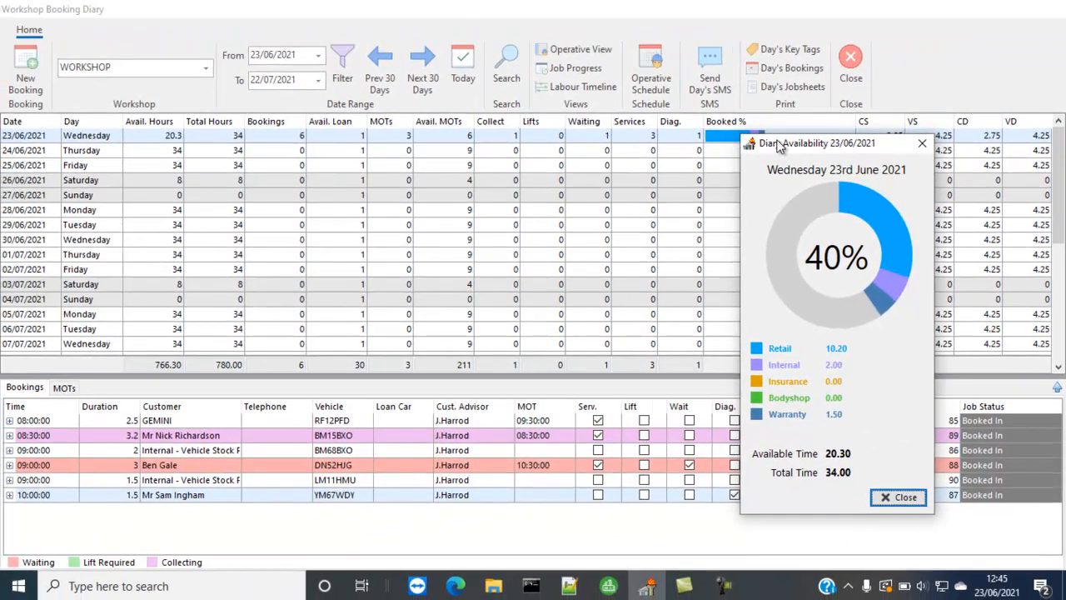
pyautogui.moveTo(816, 149); pyautogui.dragTo(790, 93)
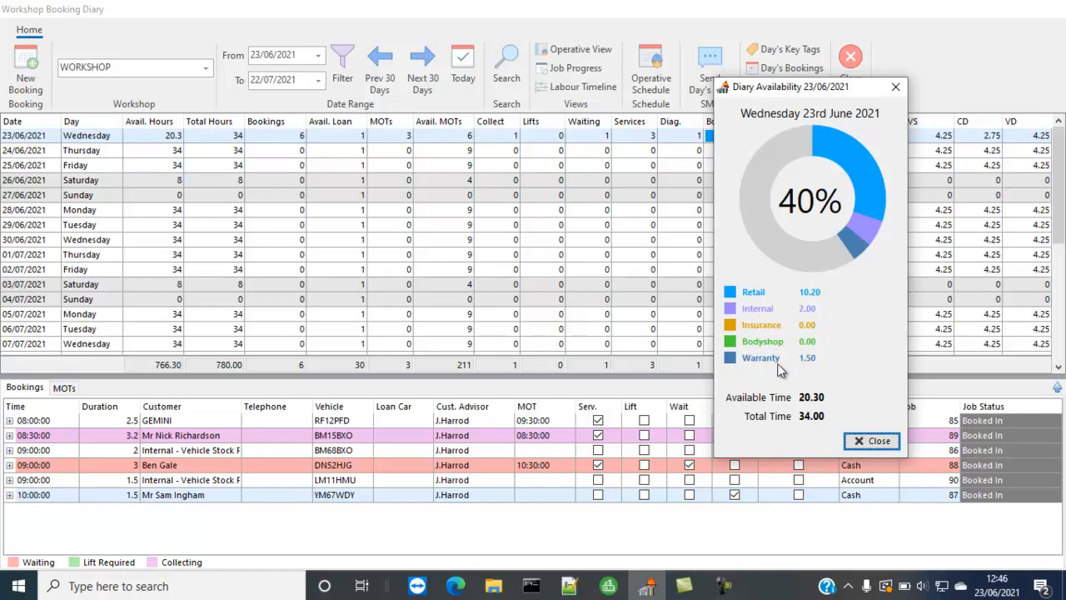
pyautogui.click(872, 441)
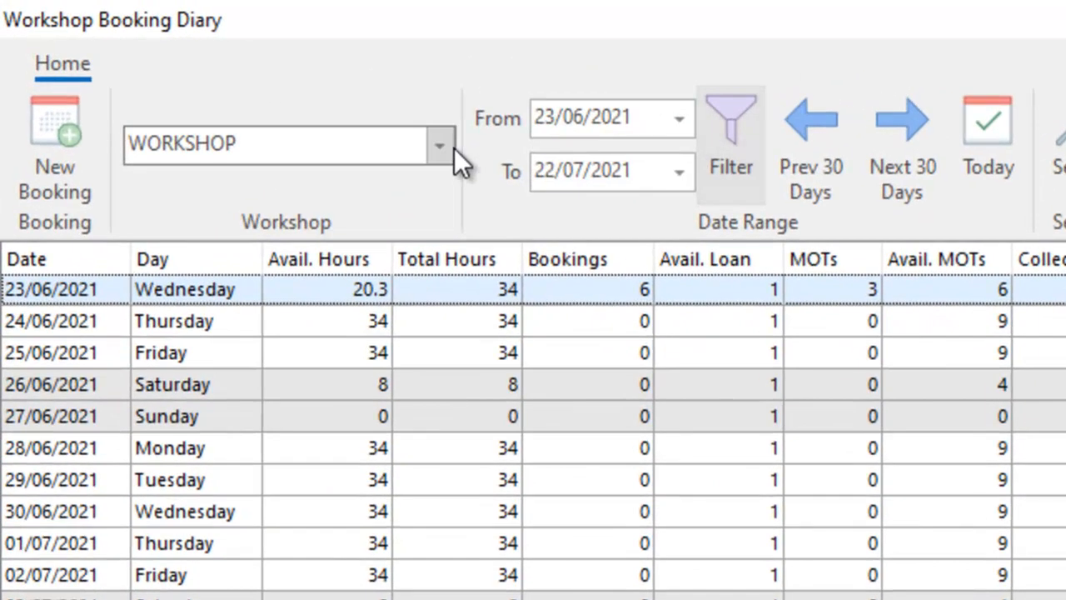
# Step: Check which workshops the diary can be filtered by, leaving the current selection in place
pyautogui.click(454, 148)
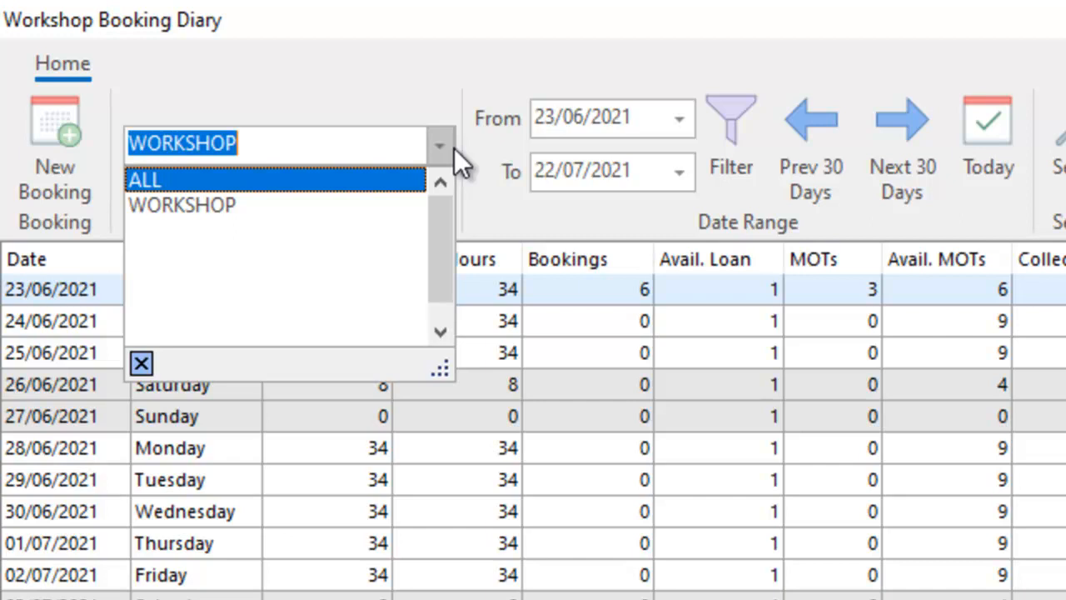
pyautogui.click(487, 112)
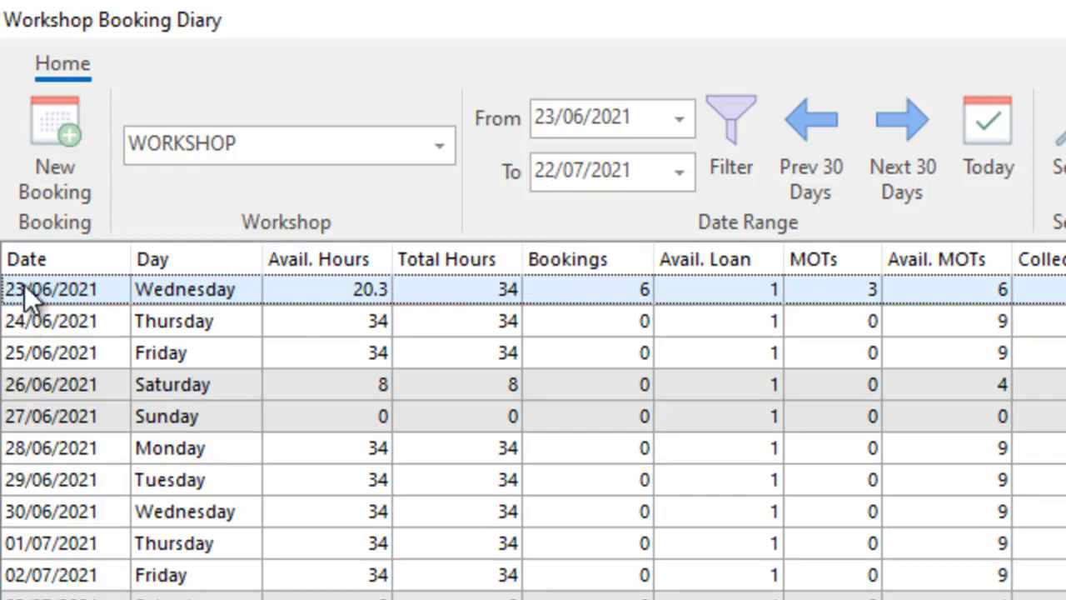
# Step: Examine the diary's daily availability from 23/06/2021 through mid-July, and return to the first day
pyautogui.press('Down')
pyautogui.press('Down')
pyautogui.press('Down')
pyautogui.press('Down')
pyautogui.press('Down')
pyautogui.press('Down')
pyautogui.press('Down')
pyautogui.press('Down')
pyautogui.press('Down')
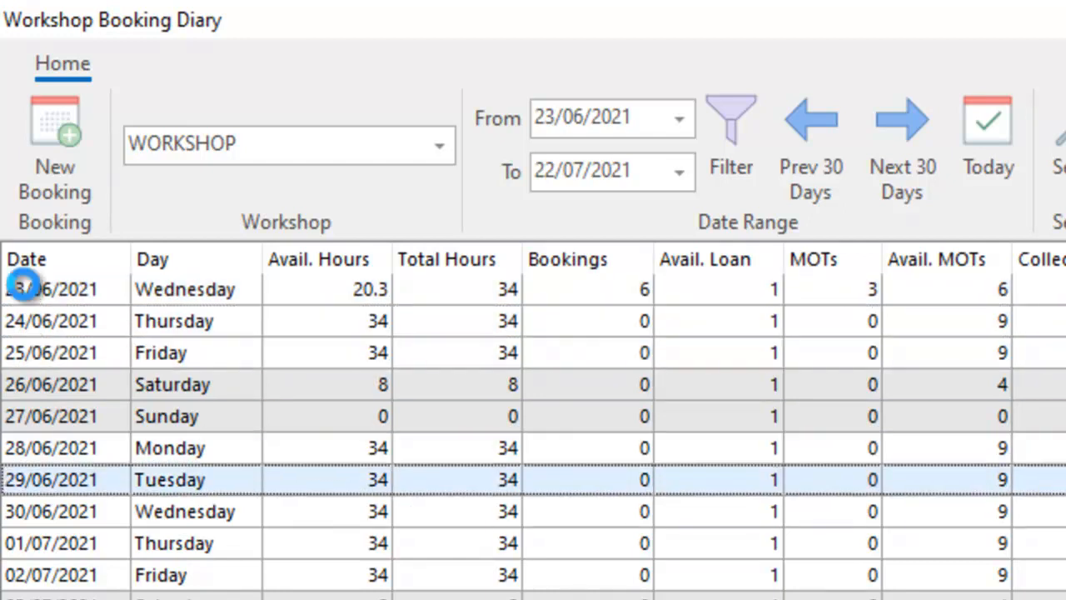
pyautogui.scroll(-3, 23, 287)
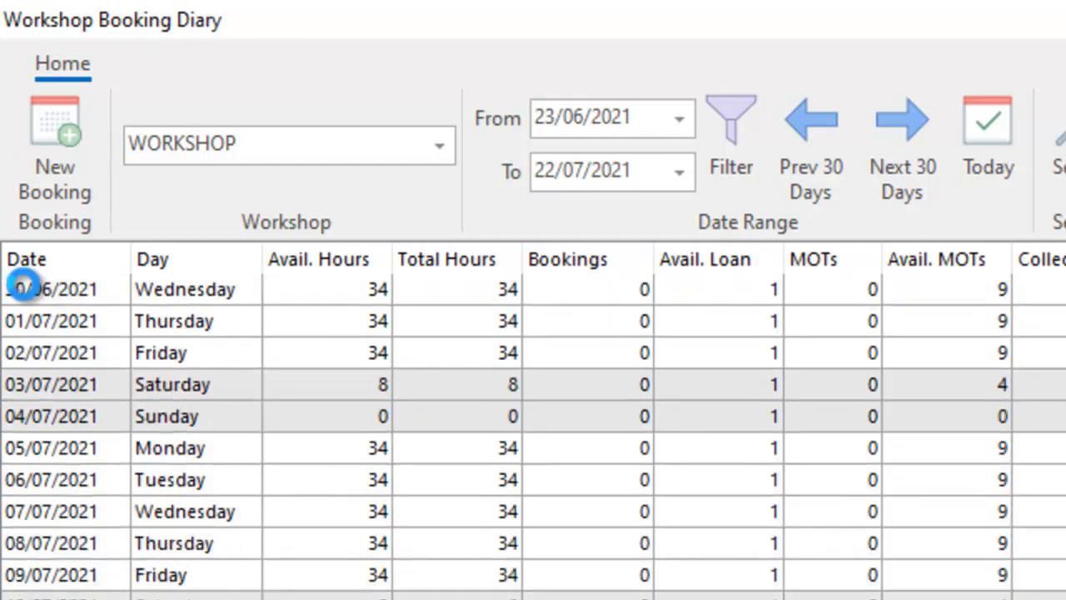
pyautogui.scroll(-2, 23, 287)
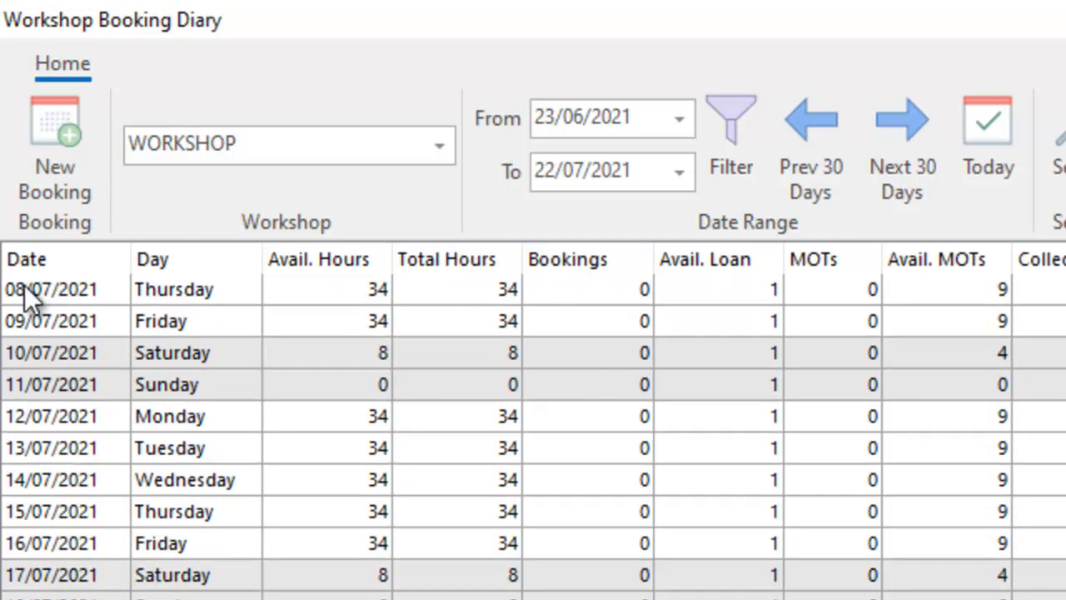
pyautogui.press('Up')
pyautogui.press('Up')
pyautogui.press('Up')
pyautogui.press('Up')
pyautogui.press('Up')
pyautogui.press('Up')
pyautogui.press('Up')
pyautogui.press('Up')
pyautogui.press('Up')
pyautogui.press('Up')
pyautogui.press('Up')
pyautogui.press('Up')
pyautogui.press('Up')
pyautogui.press('Up')
pyautogui.press('Up')
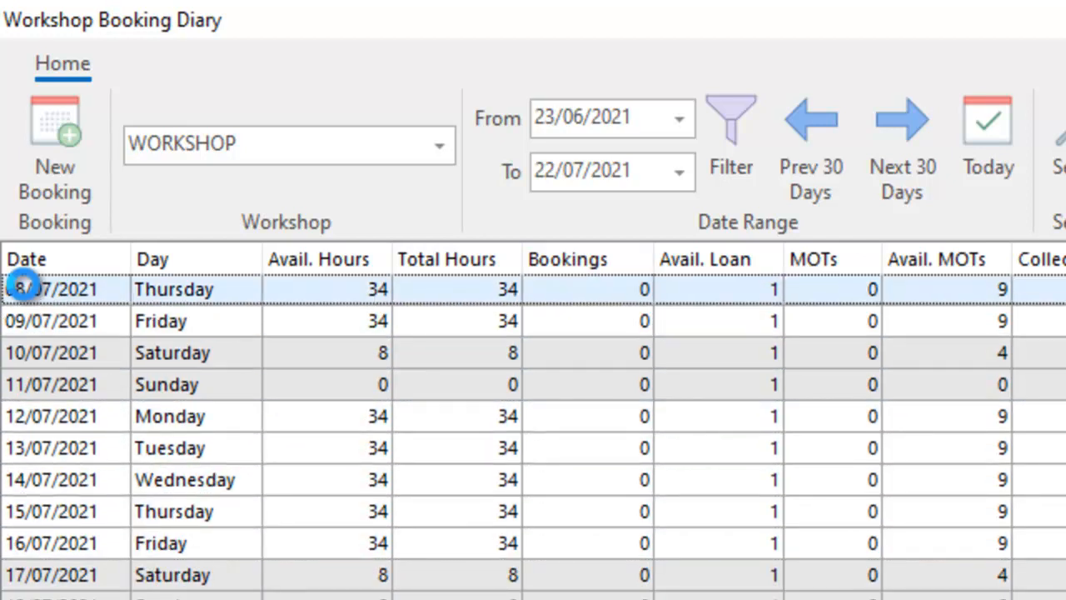
pyautogui.press('Up')
pyautogui.press('Up')
pyautogui.press('Up')
pyautogui.press('Up')
pyautogui.press('Up')
pyautogui.press('Up')
pyautogui.press('Up')
pyautogui.press('Up')
pyautogui.press('Up')
pyautogui.press('Up')
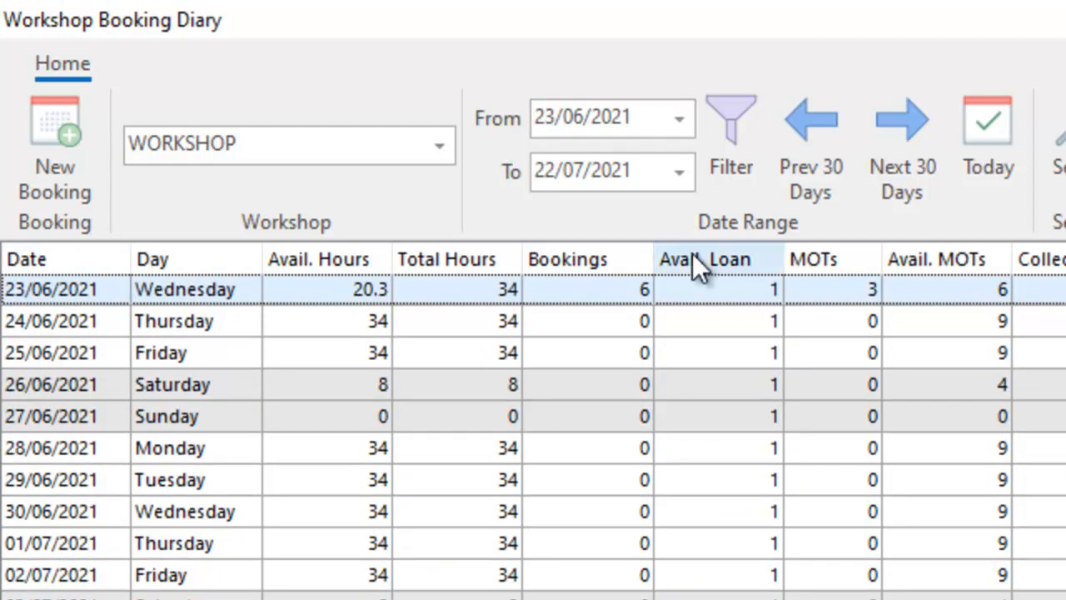
# Step: Extend the diary's end date to 29/07/2021, apply the filter and review the days through to the last date
pyautogui.click(694, 171)
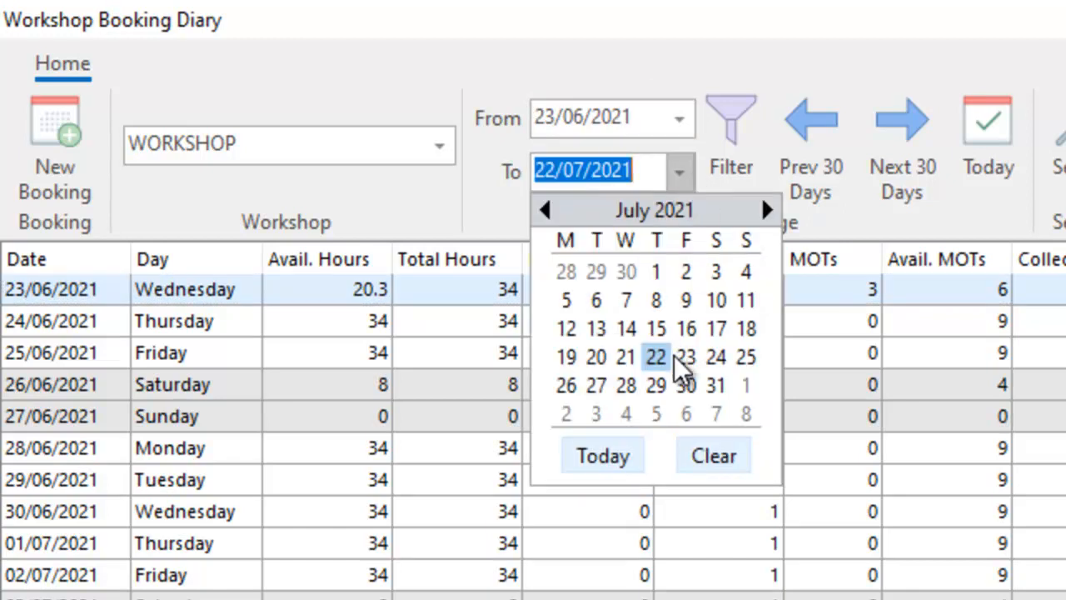
pyautogui.click(658, 386)
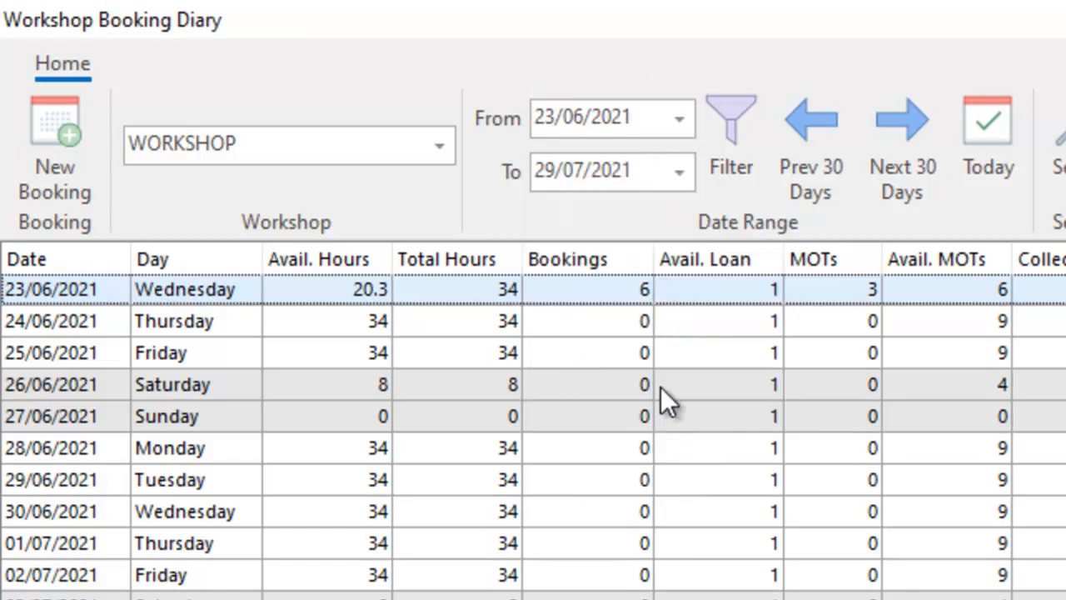
pyautogui.click(731, 158)
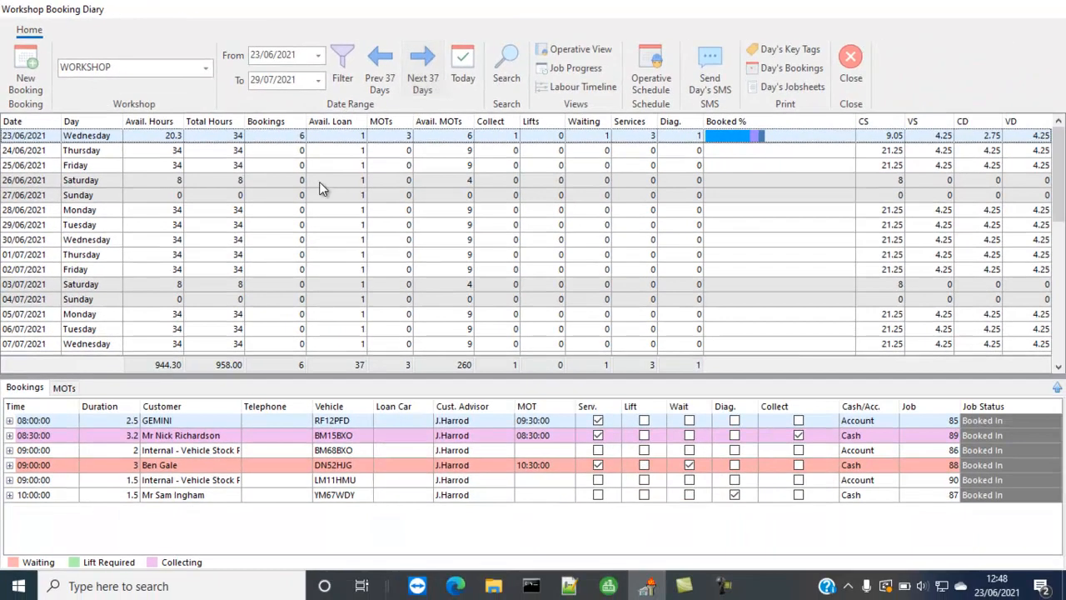
pyautogui.click(354, 405)
pyautogui.moveTo(1058, 158); pyautogui.dragTo(1062, 340)
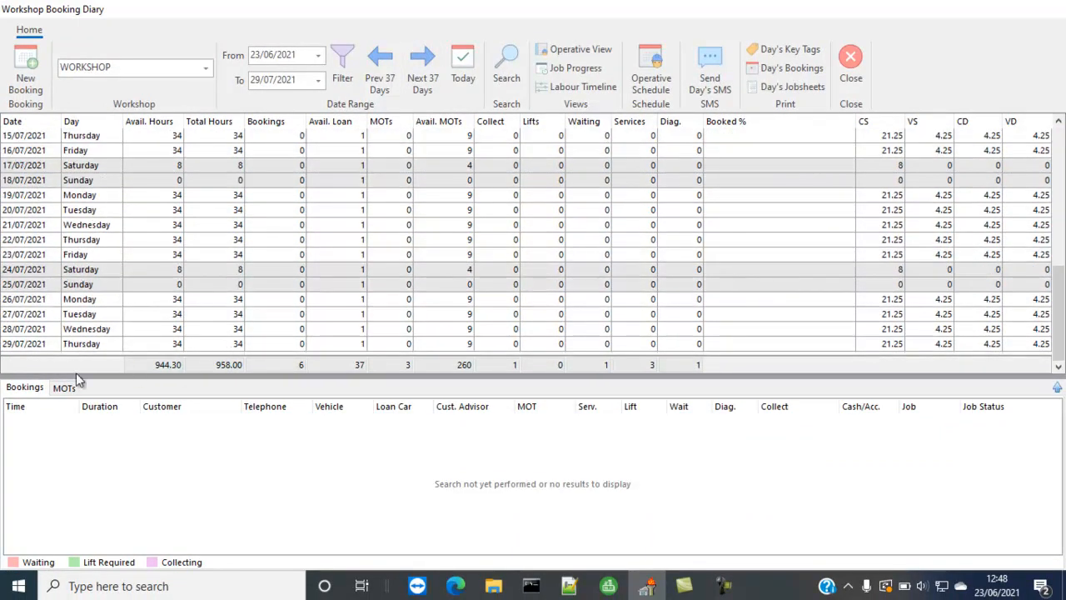
pyautogui.click(45, 345)
pyautogui.moveTo(1059, 312); pyautogui.dragTo(1050, 100)
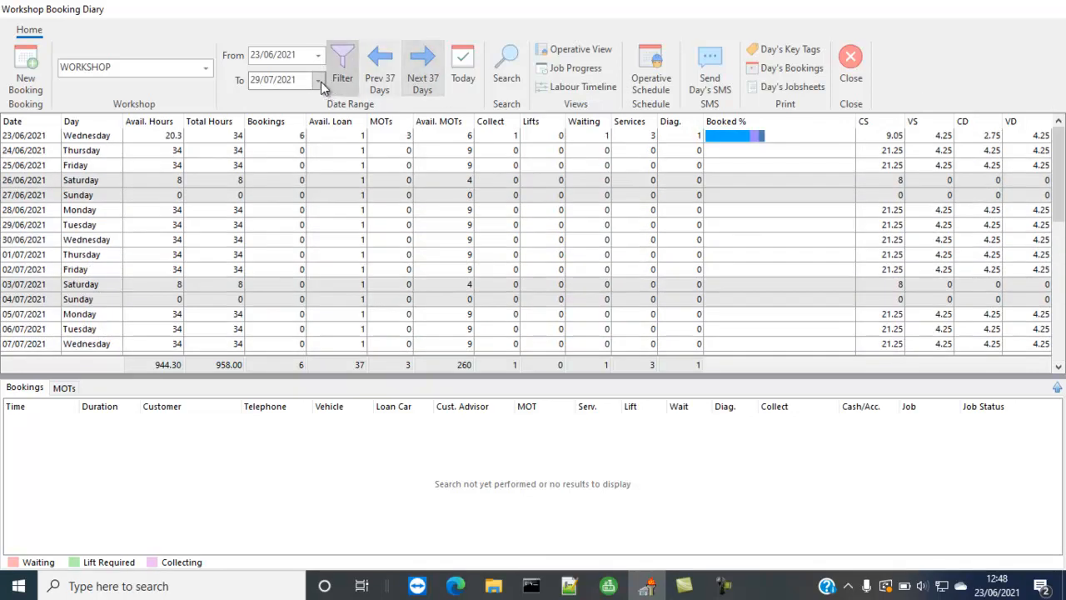
# Step: Set the diary's end date to 22/07/2021 and apply the filter
pyautogui.click(318, 80)
pyautogui.click(308, 167)
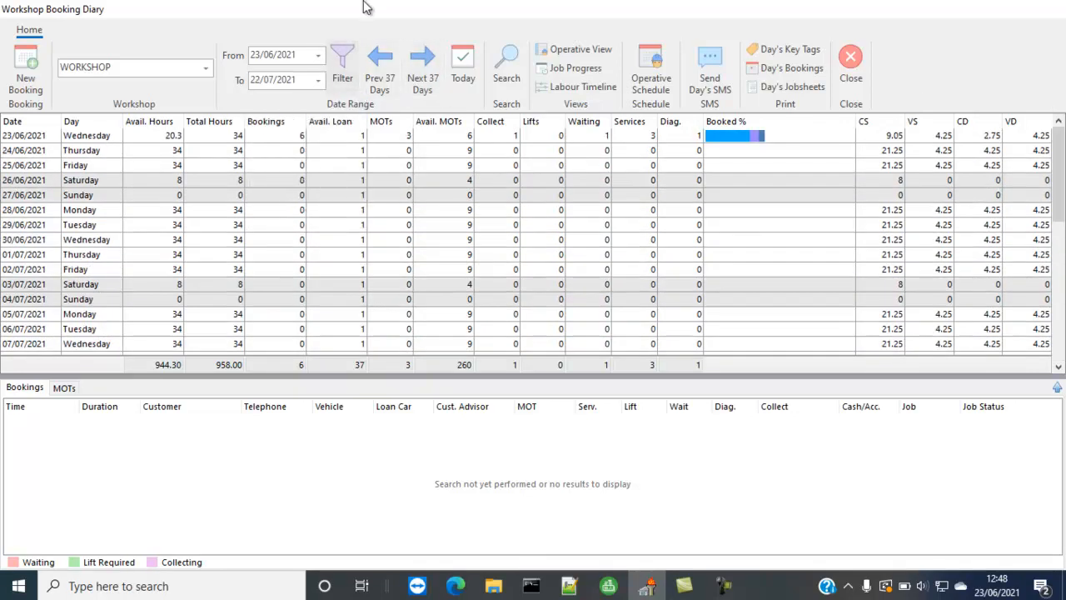
pyautogui.click(345, 76)
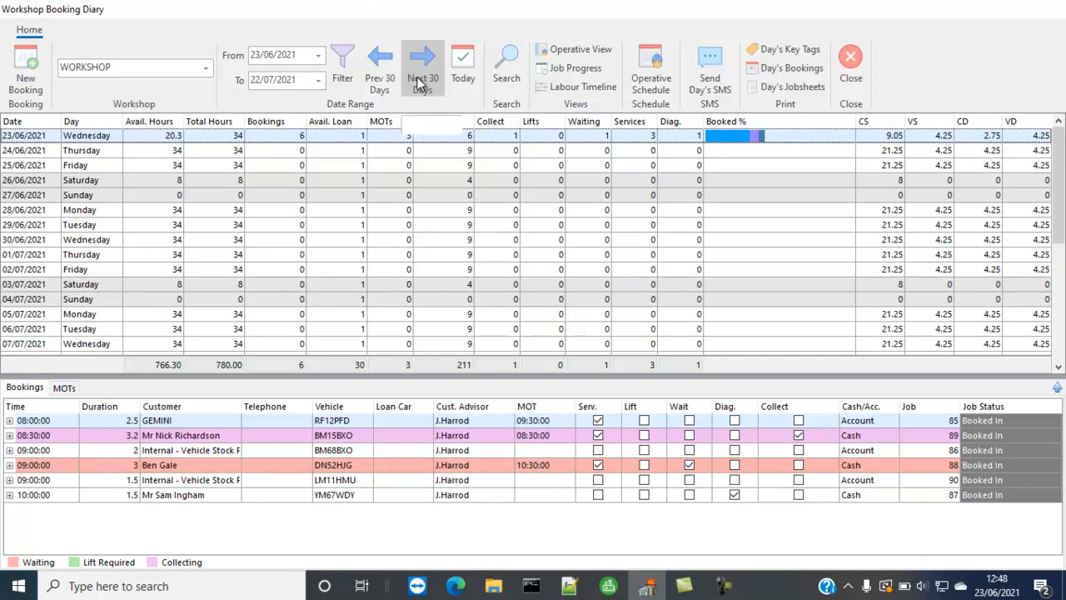
# Step: Browse the diary forward and back in 30-day blocks, and return the range to today's date
pyautogui.click(418, 82)
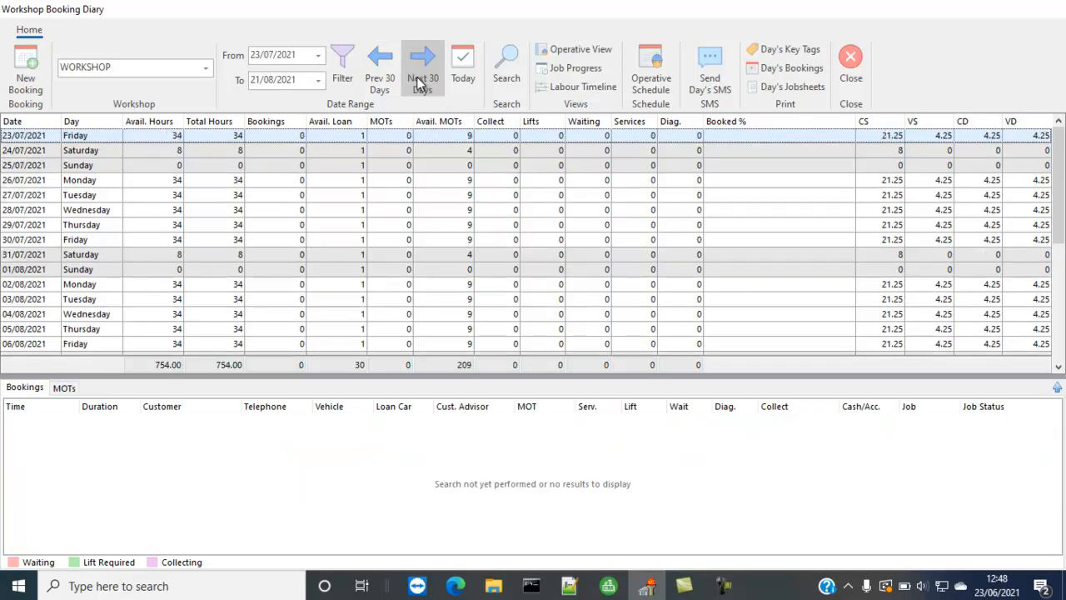
pyautogui.click(382, 88)
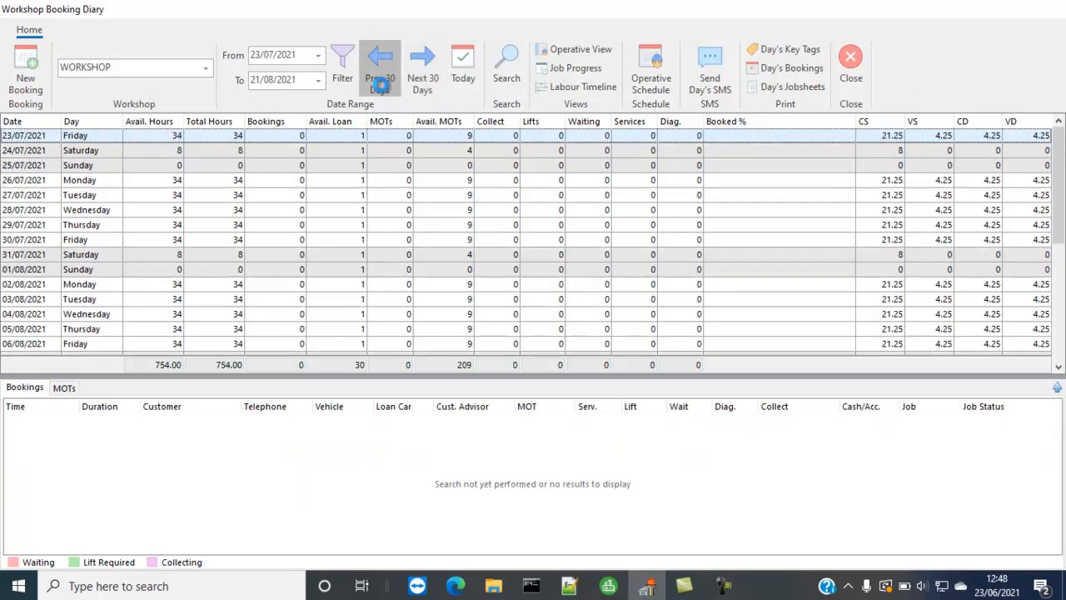
pyautogui.click(422, 78)
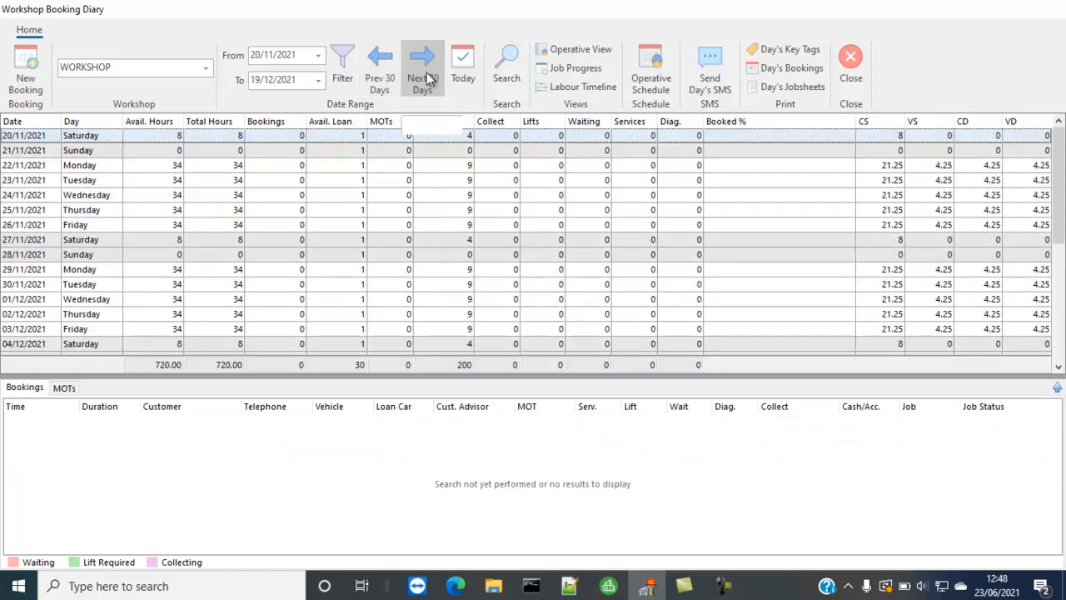
pyautogui.click(467, 83)
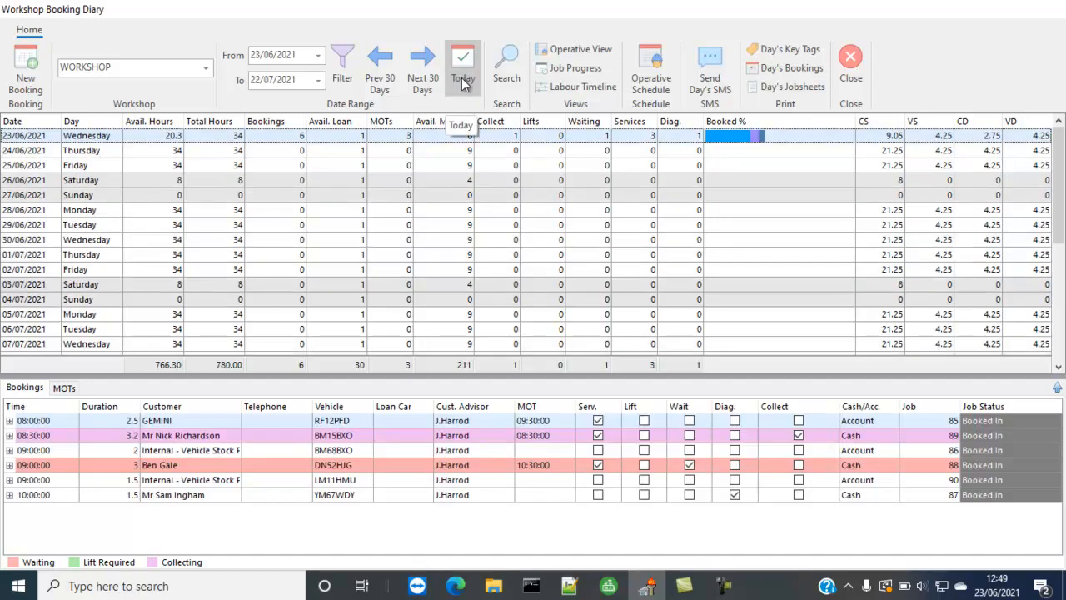
pyautogui.click(508, 75)
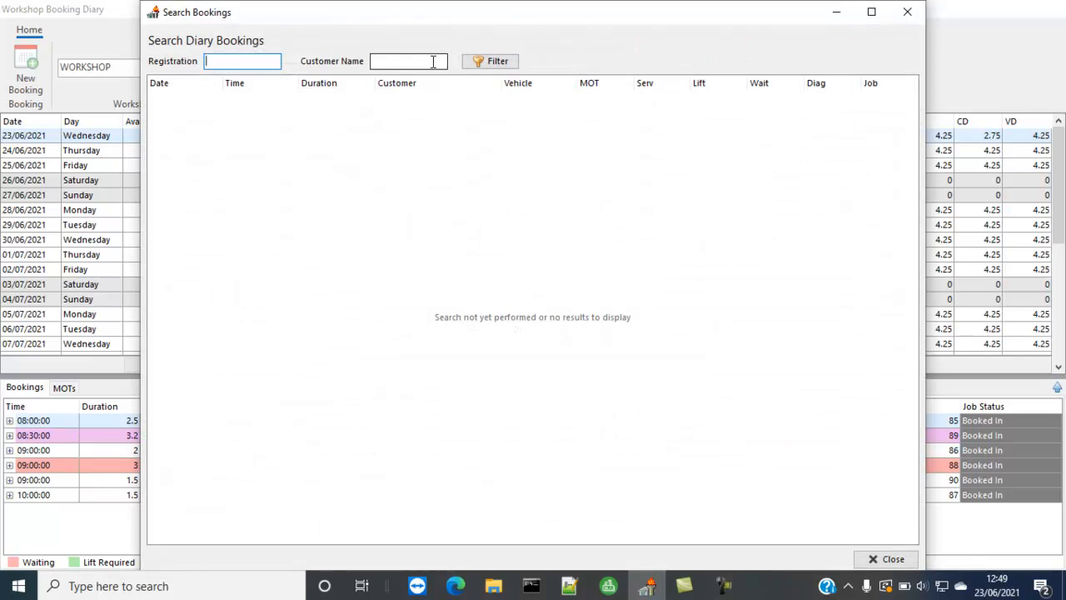
pyautogui.write('RF12PFD')
pyautogui.click(498, 64)
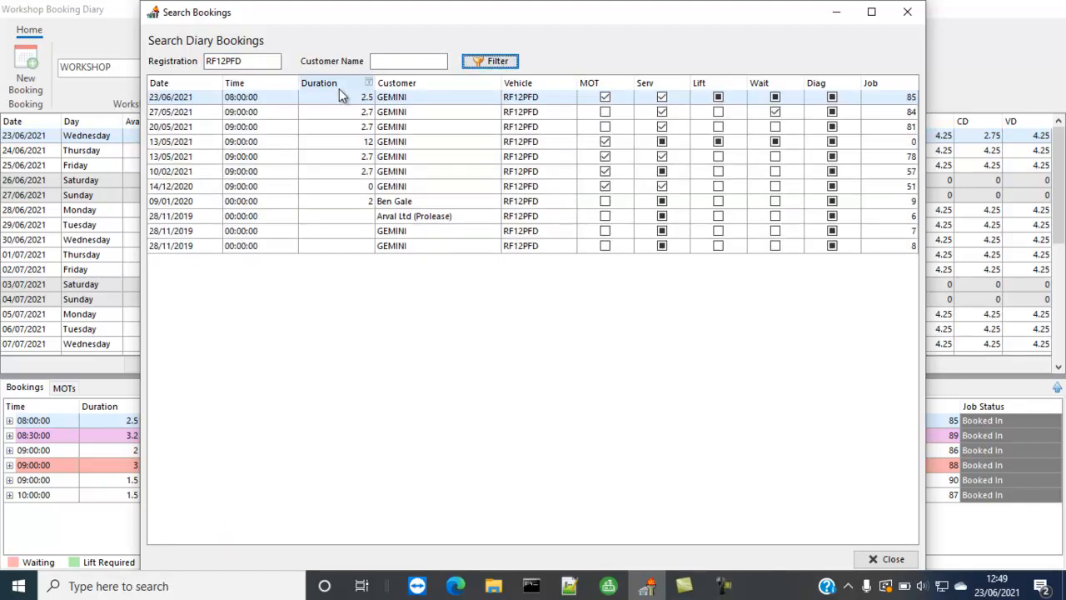
pyautogui.doubleClick(197, 98)
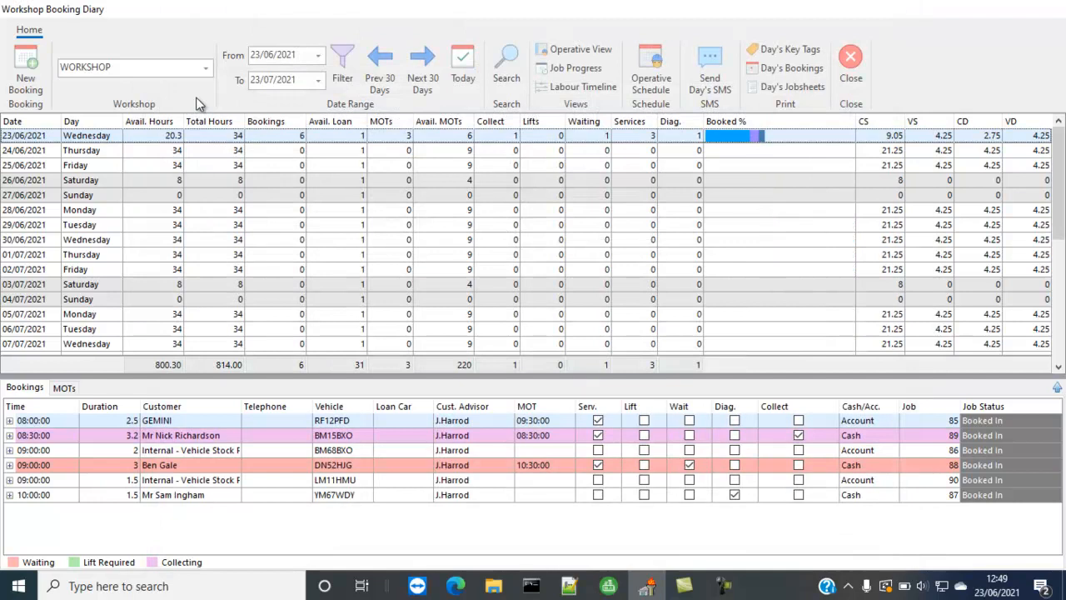
pyautogui.click(182, 437)
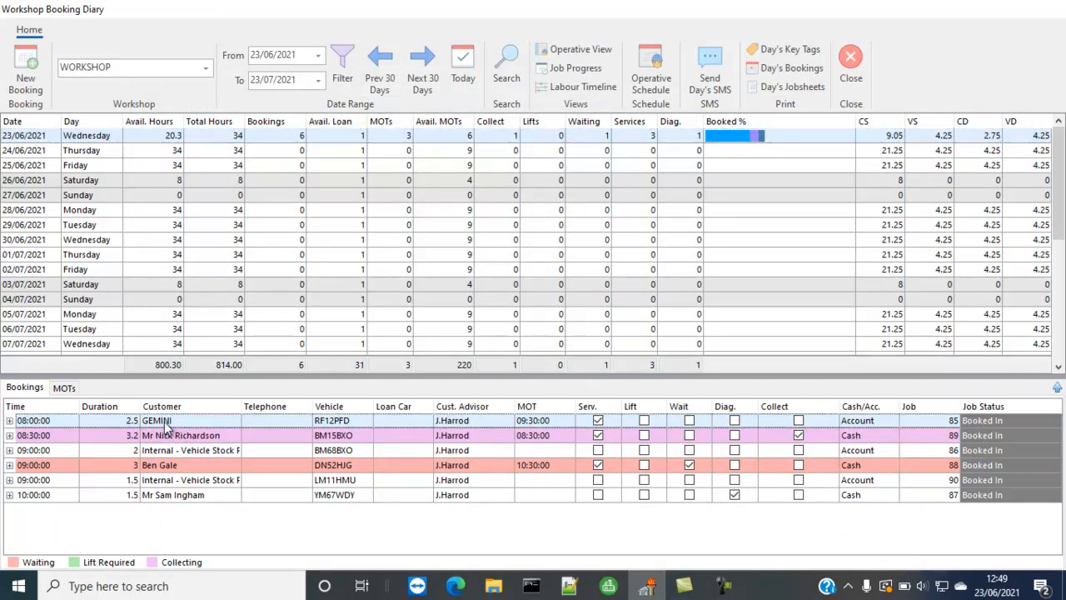
pyautogui.click(164, 422)
pyautogui.doubleClick(164, 421)
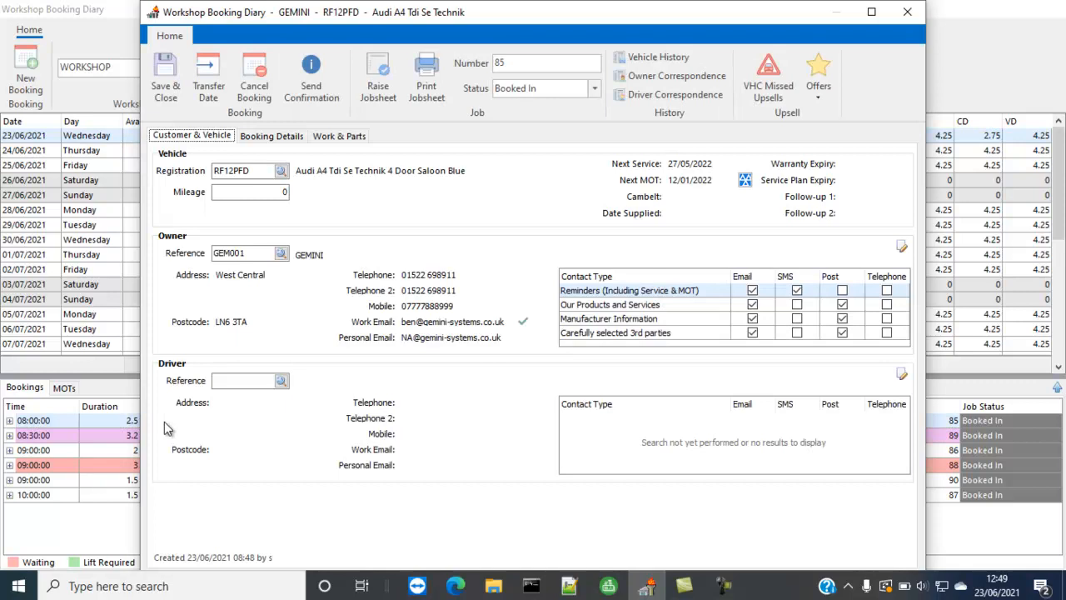
pyautogui.click(165, 74)
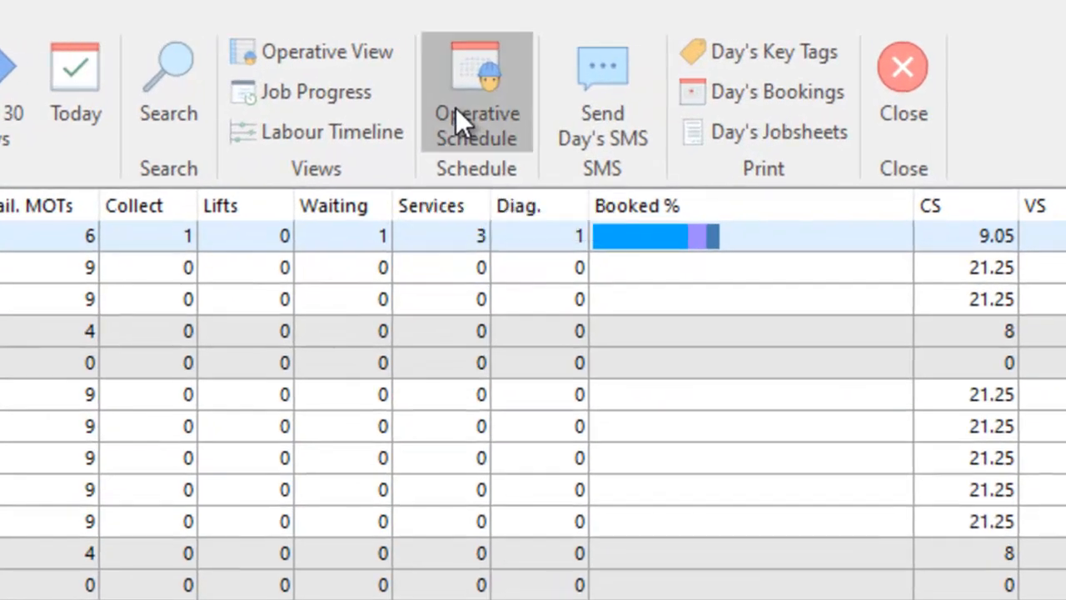
# Step: In the operative schedule, book holiday for the second operative on Friday 25/06/2021 and illness for the third operative on Thursday 24/06/2021
pyautogui.click(492, 103)
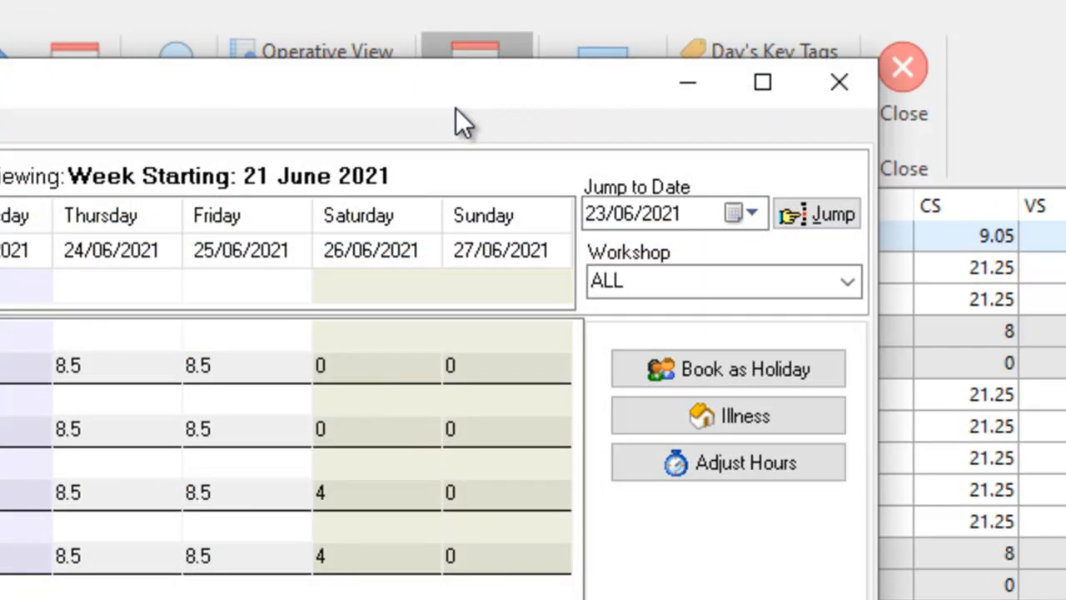
pyautogui.click(284, 408)
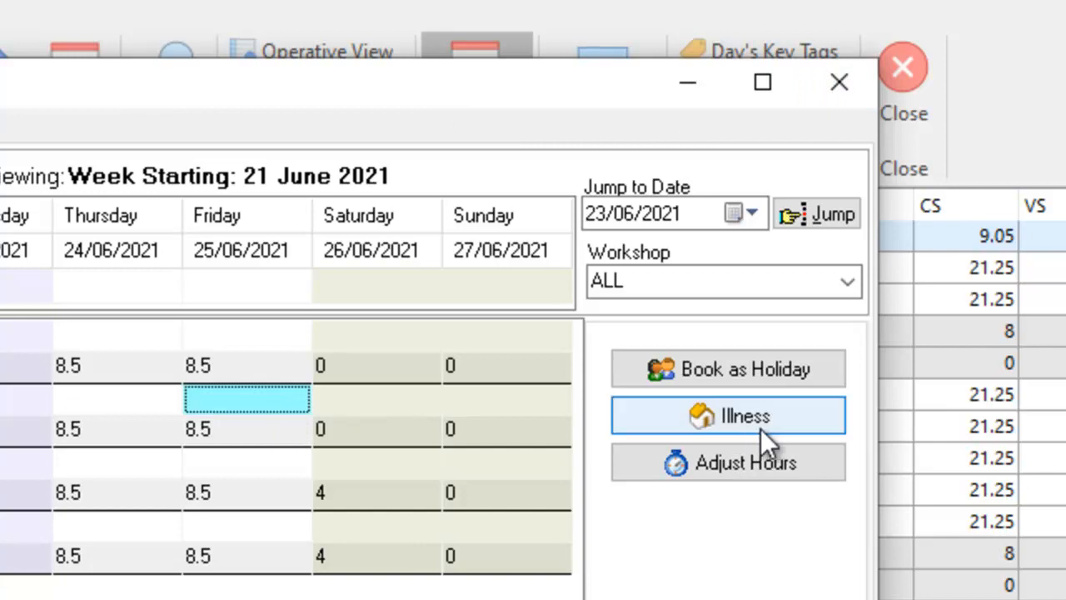
pyautogui.click(750, 430)
pyautogui.click(129, 470)
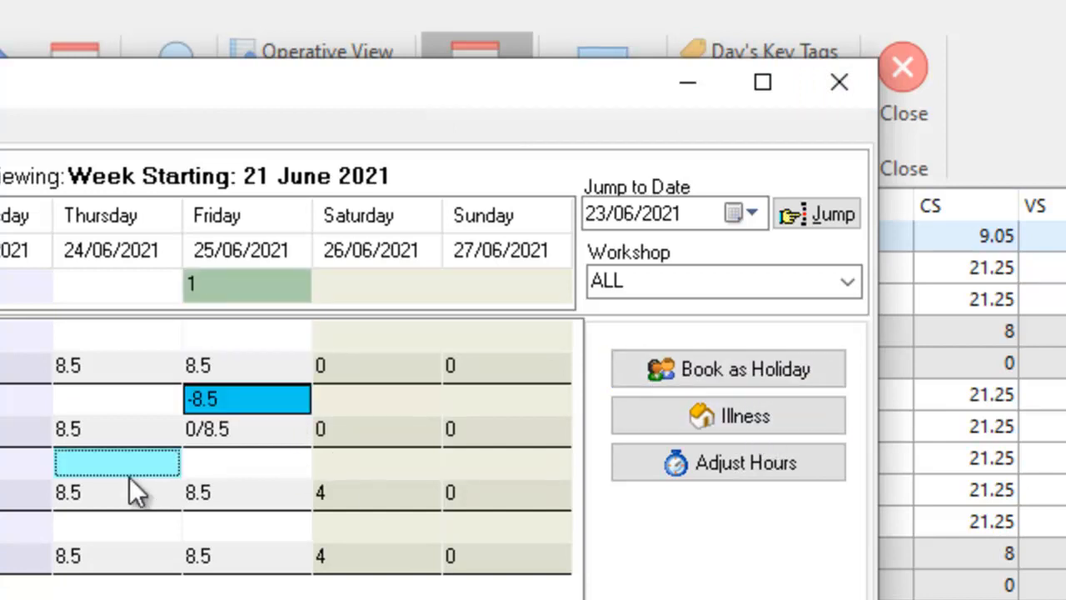
pyautogui.click(792, 416)
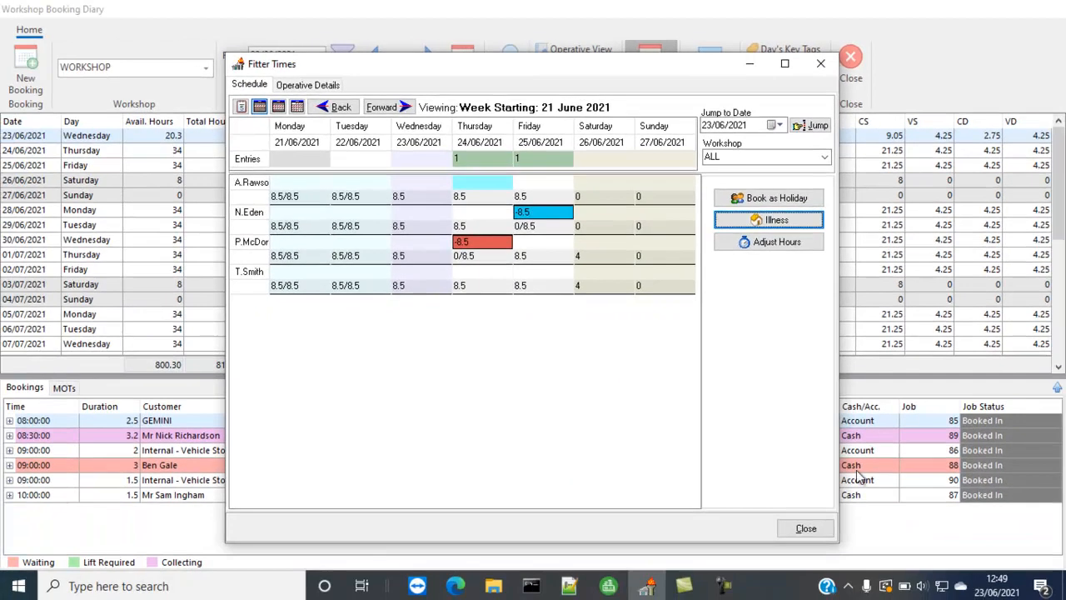
# Step: Close the operative schedule, check the diary for 24/06/2021, and return to the 23/06/2021 bookings
pyautogui.click(805, 528)
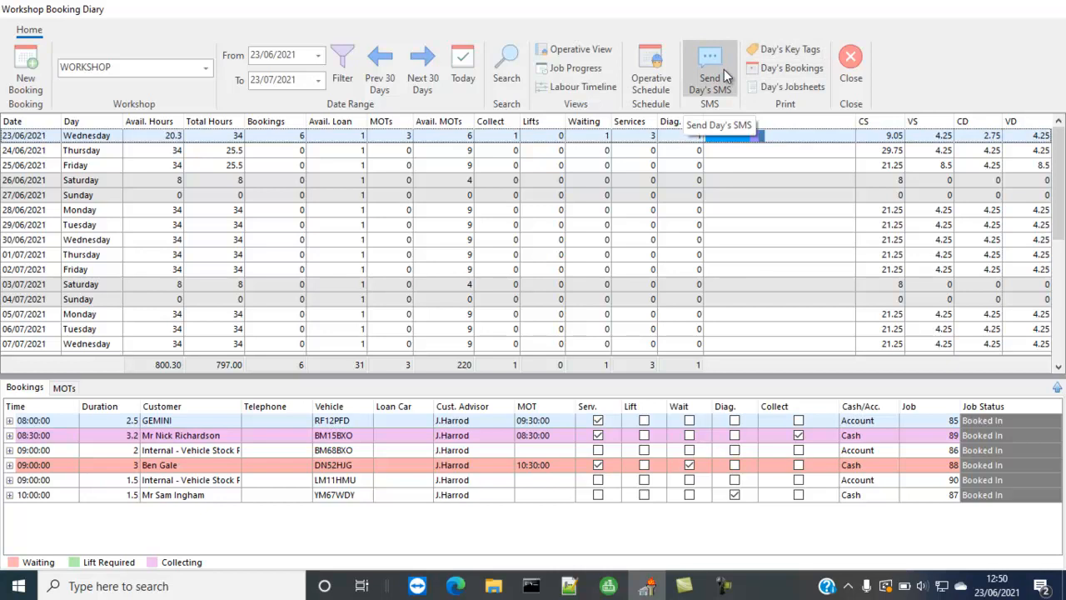
pyautogui.click(207, 156)
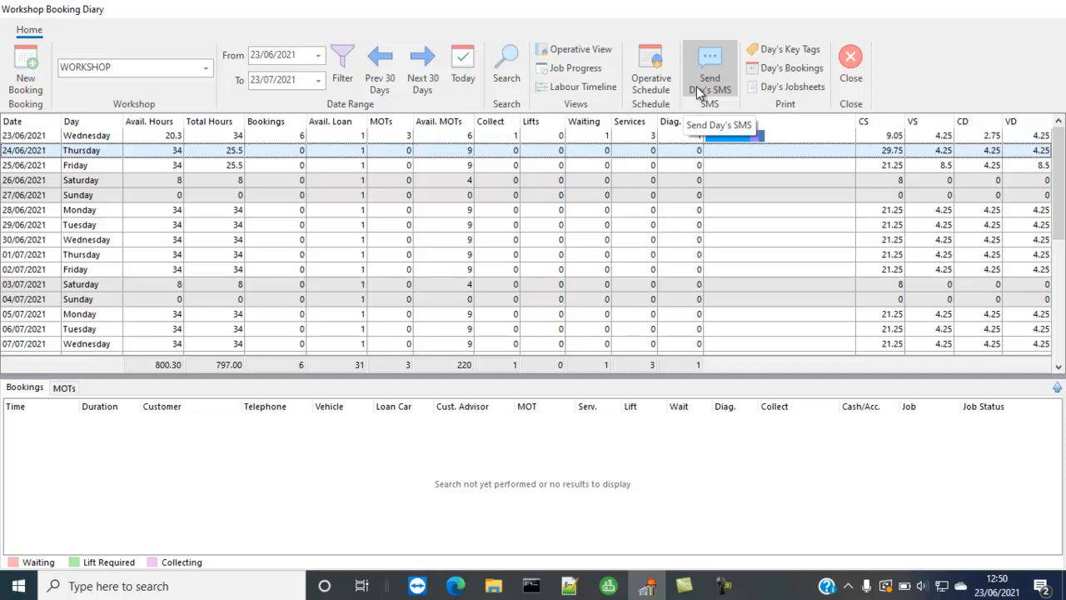
pyautogui.click(537, 136)
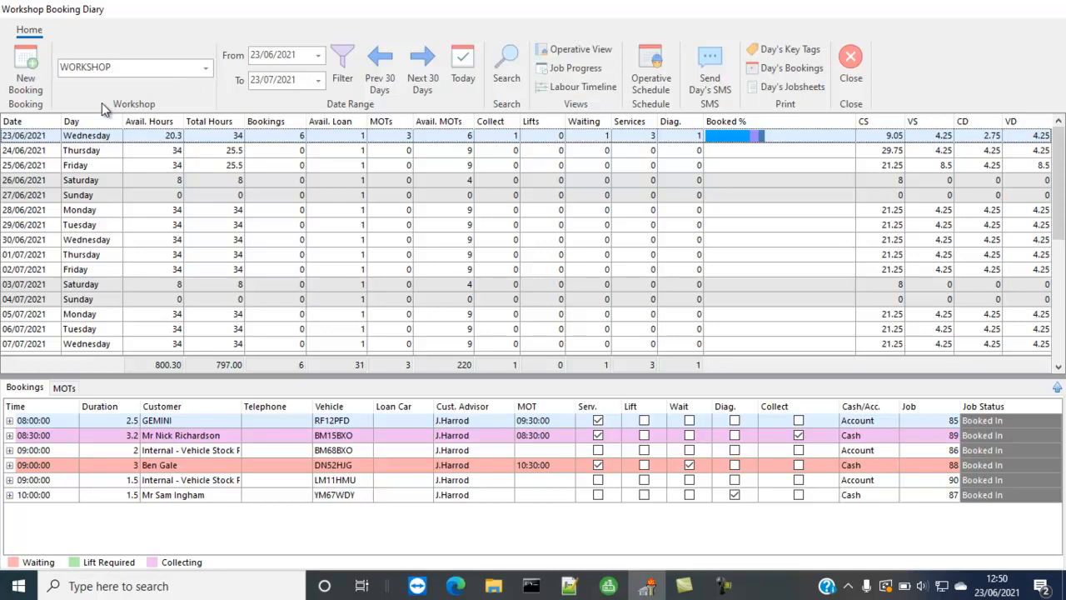
pyautogui.click(30, 76)
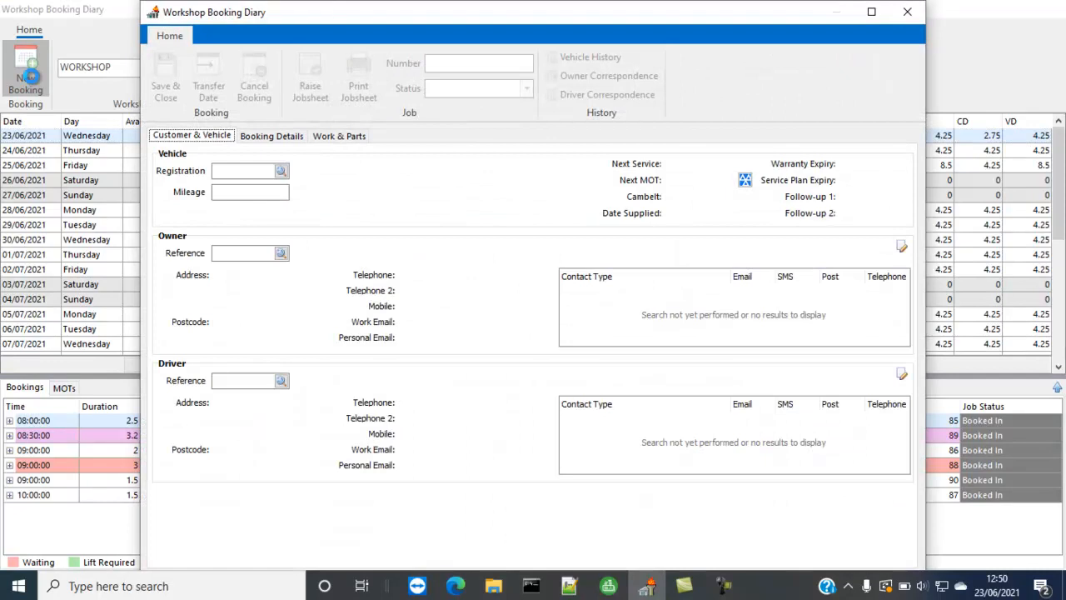
pyautogui.click(229, 169)
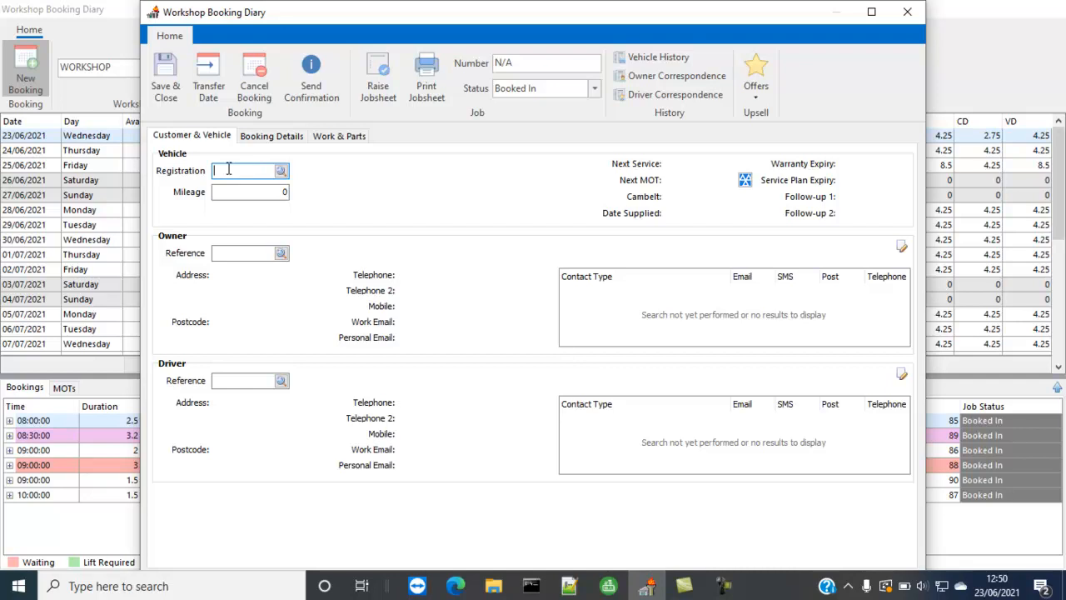
pyautogui.write('DN64WGU')
pyautogui.press('Tab')
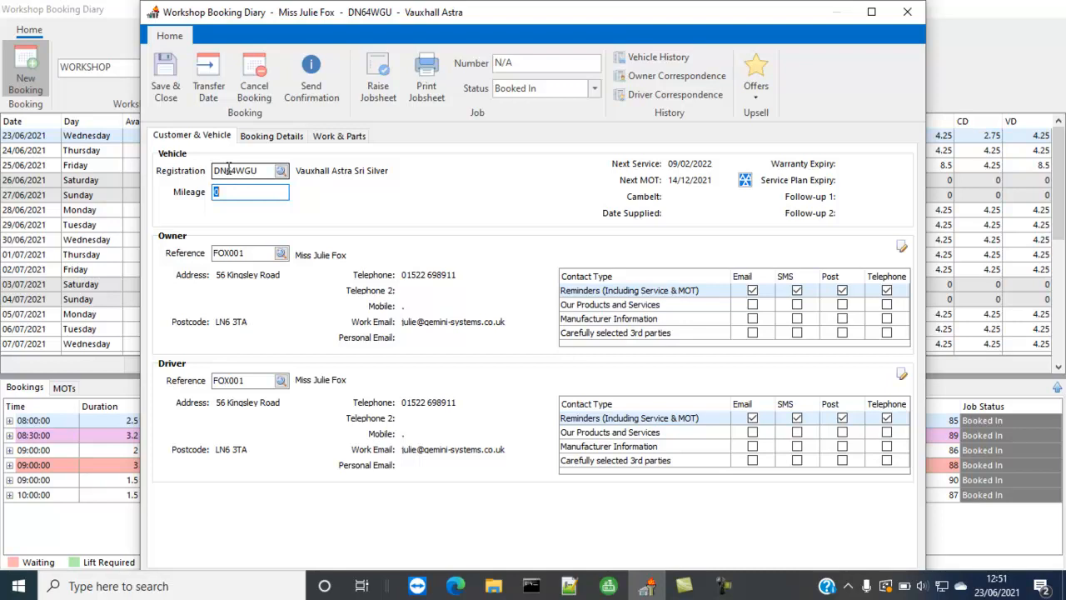
# Step: View the vehicle's record through the registration lookup, and check its MOT due date online
pyautogui.click(279, 173)
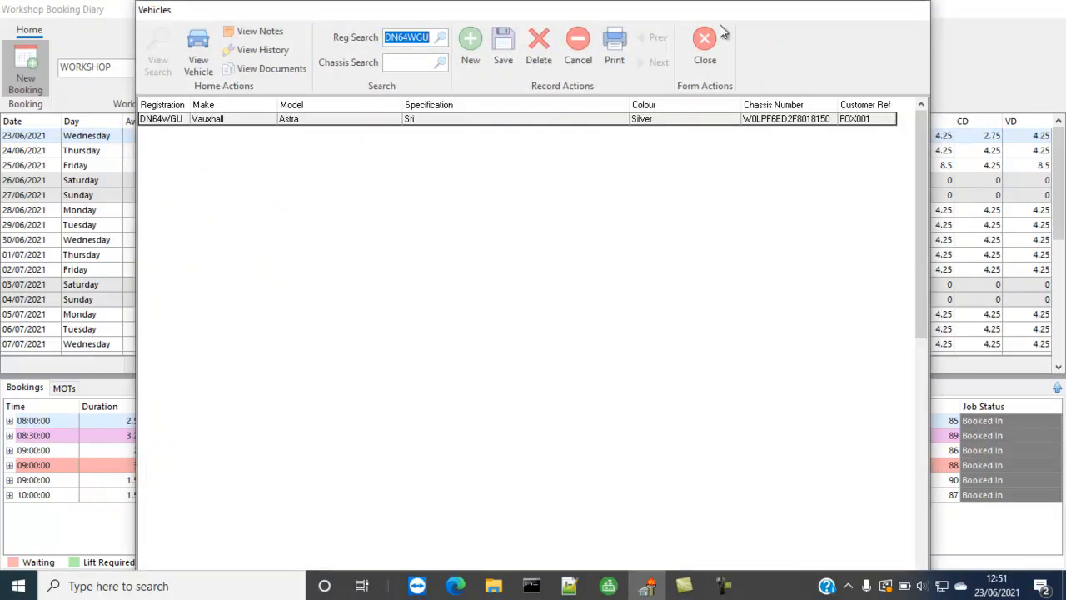
pyautogui.click(704, 62)
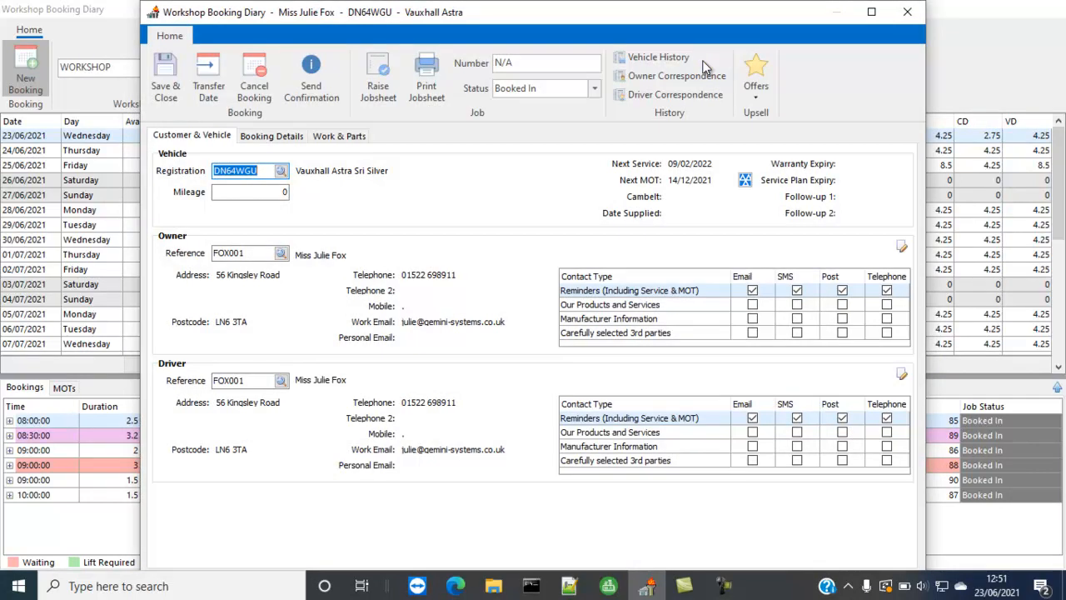
pyautogui.click(745, 181)
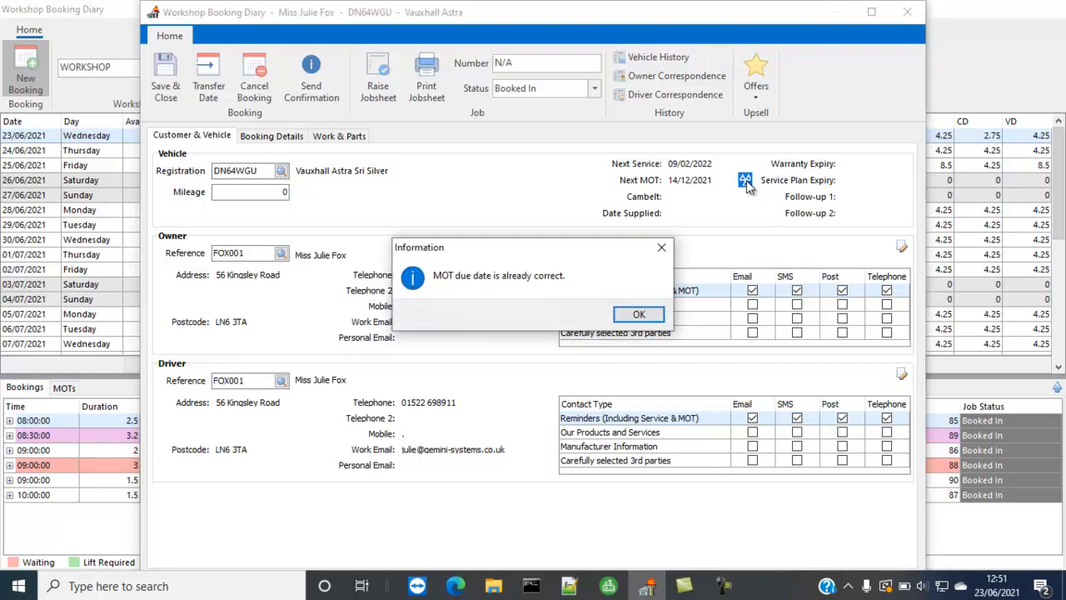
pyautogui.click(635, 315)
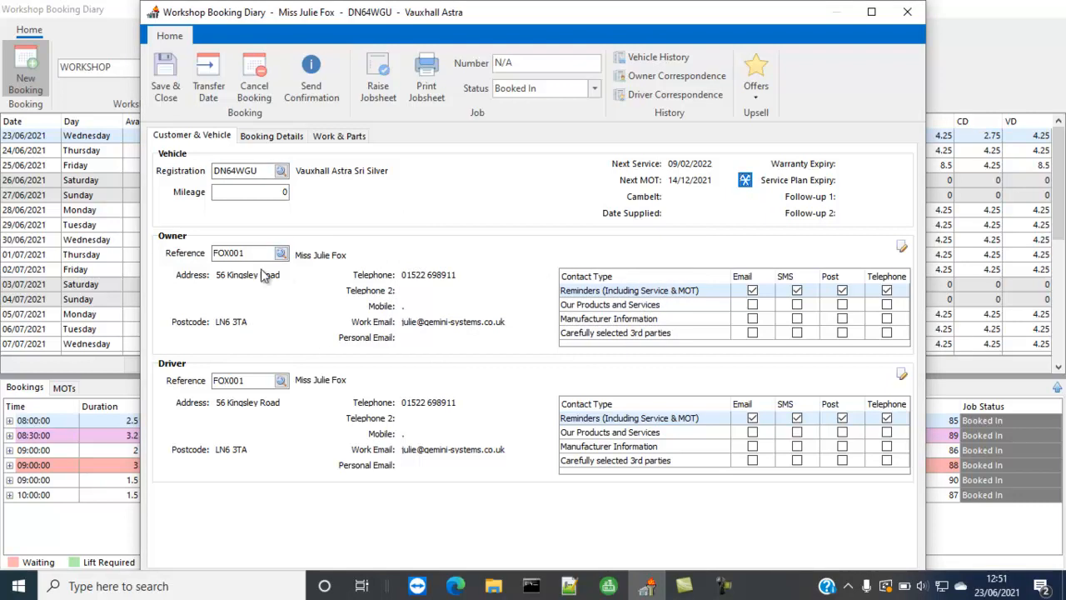
# Step: In the owner's contact preferences, allow email, SMS, post and telephone for Our Products and Services
pyautogui.click(901, 247)
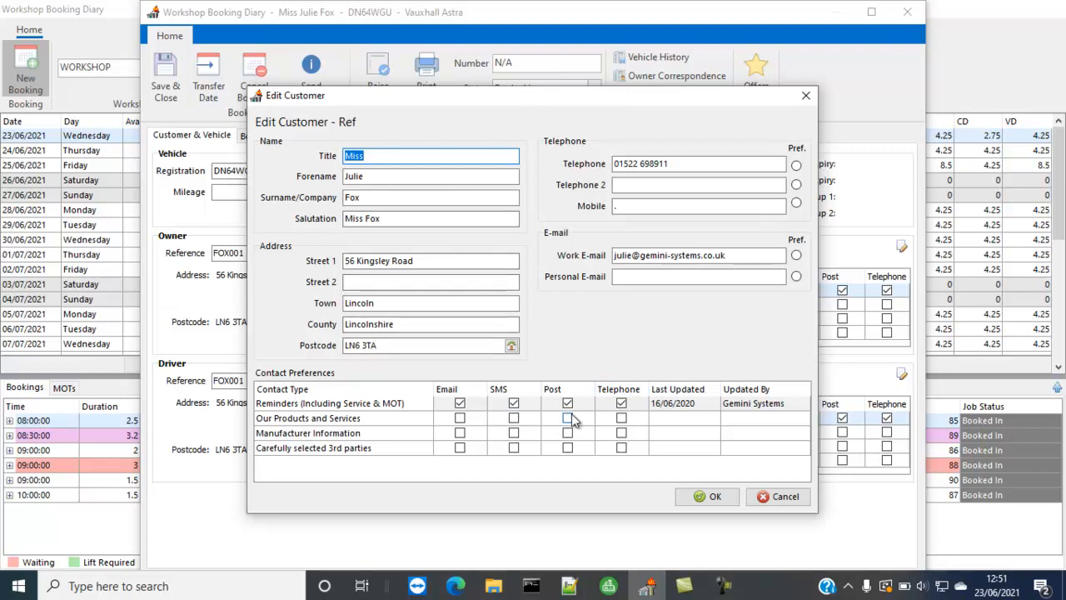
pyautogui.click(460, 417)
pyautogui.click(513, 418)
pyautogui.click(566, 419)
pyautogui.click(617, 419)
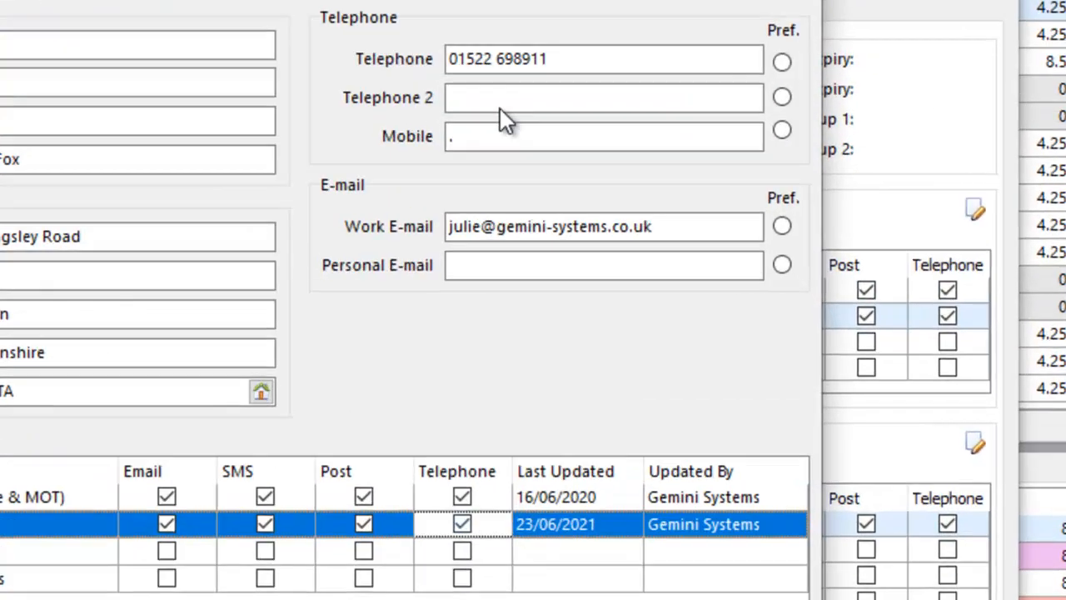
# Step: Clear the owner's mobile field, mark the main telephone as the preferred number, and save the customer details
pyautogui.click(632, 205)
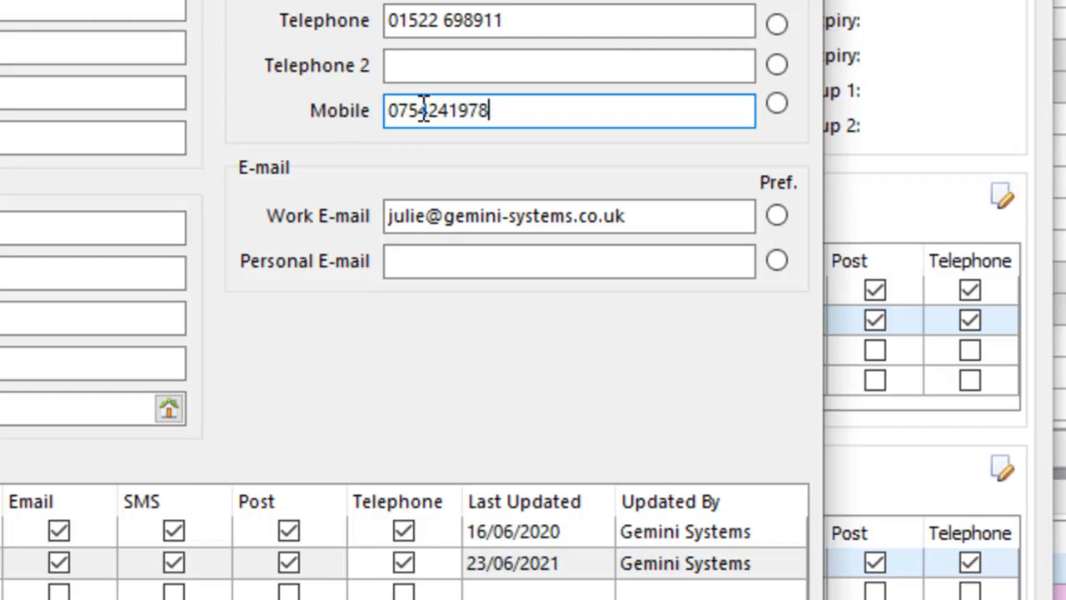
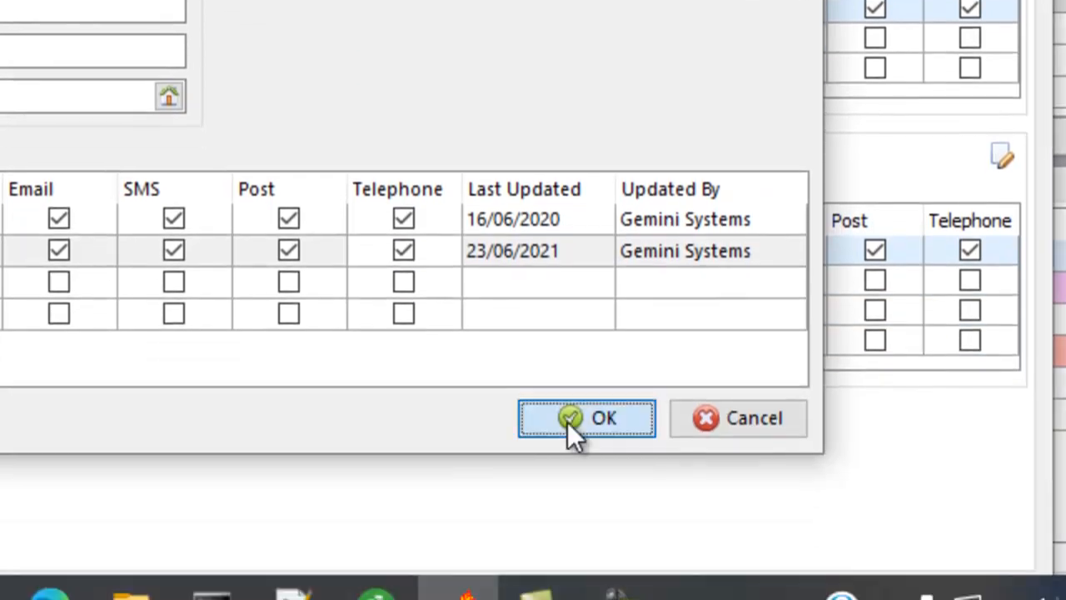
pyautogui.click(570, 456)
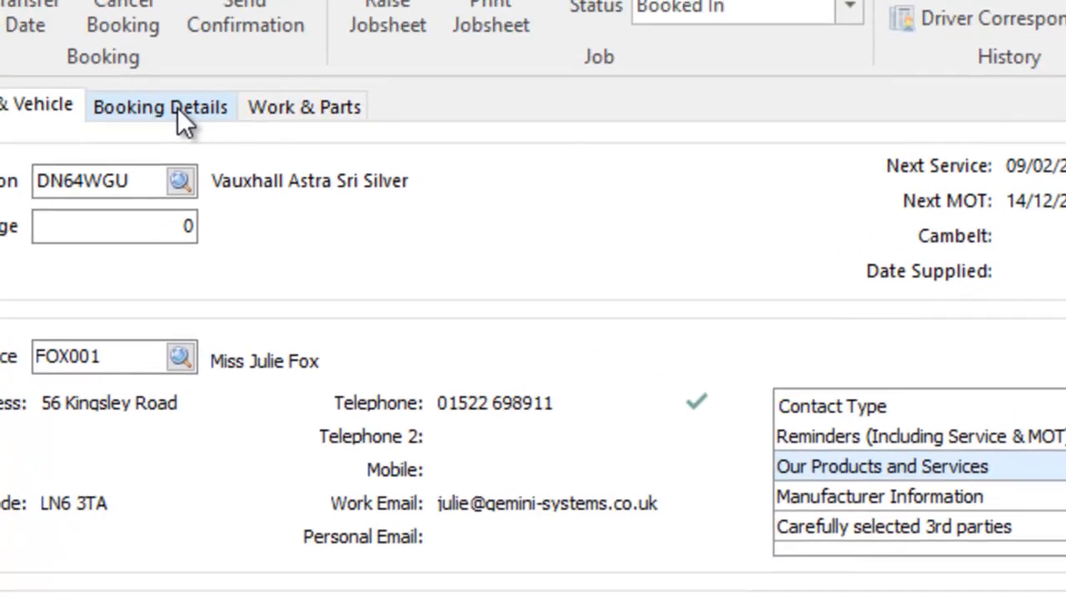
# Step: In the booking details, set the due time to 09:00 and the collection time to 17:00
pyautogui.click(177, 108)
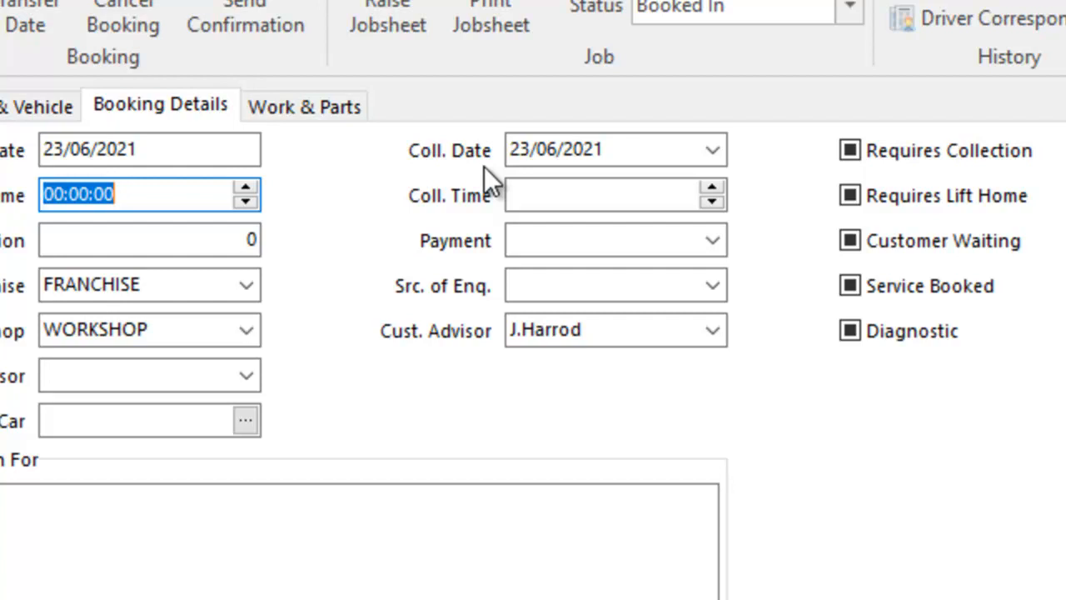
pyautogui.write('09')
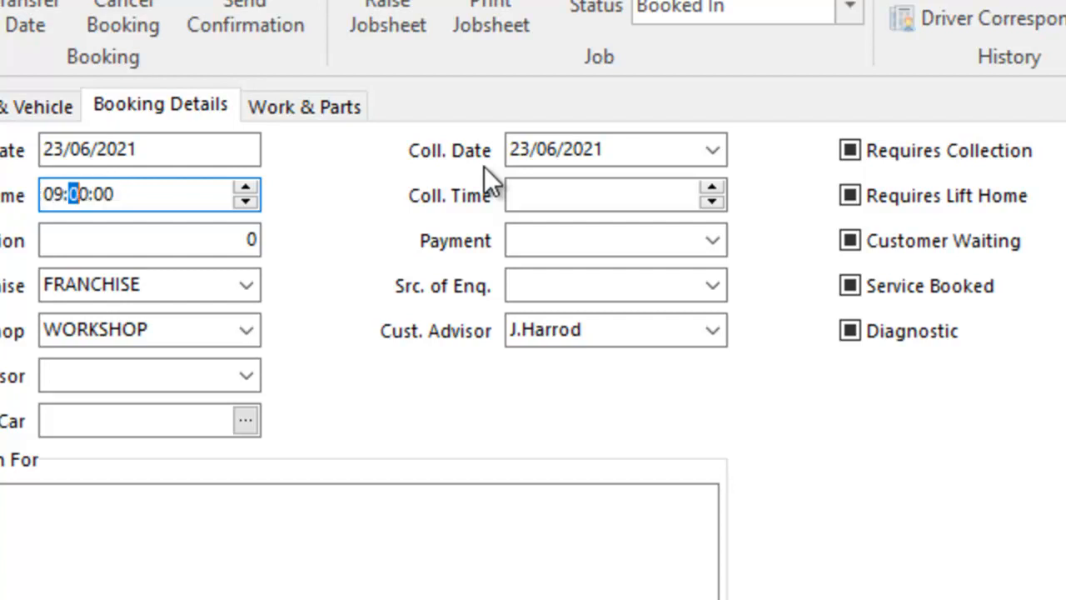
pyautogui.press('Tab')
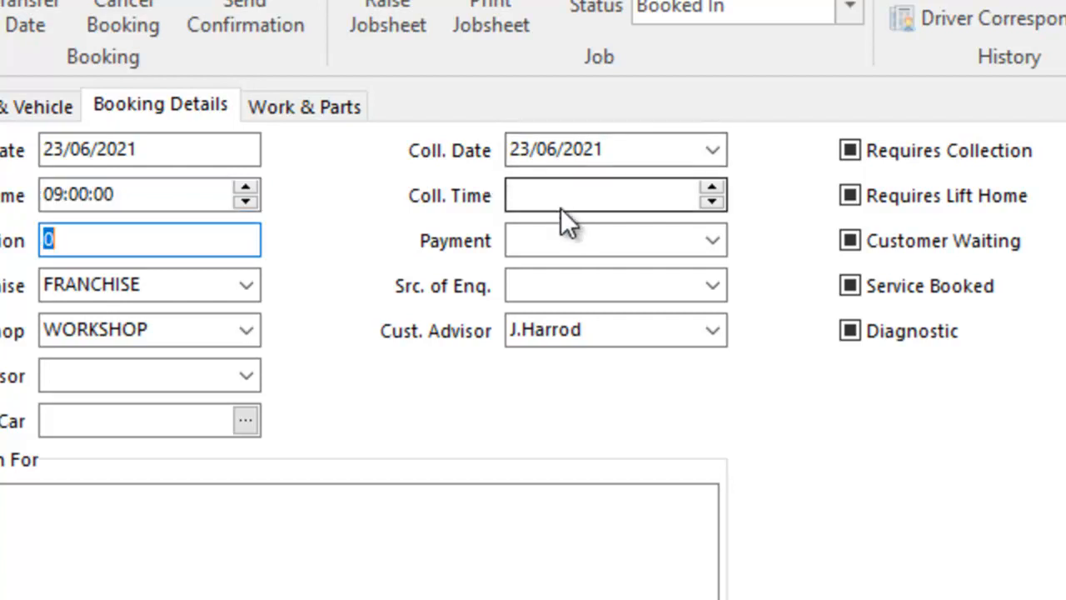
pyautogui.click(552, 205)
pyautogui.write('17:00:00')
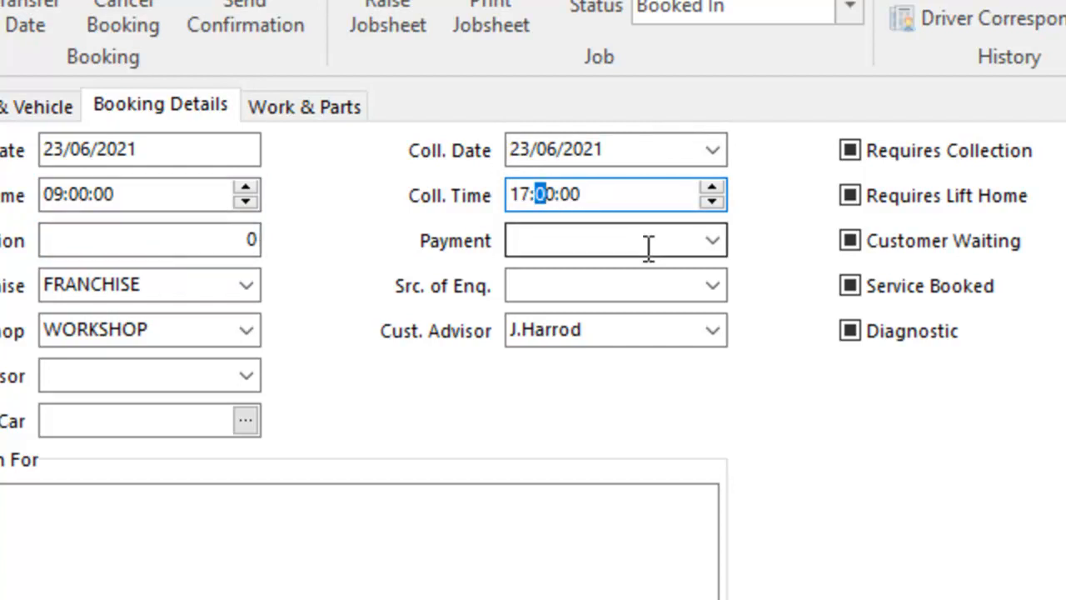
# Step: Set the booking's payment to 002.Cash and its source of enquiry to Existing Custom
pyautogui.click(714, 243)
pyautogui.click(627, 304)
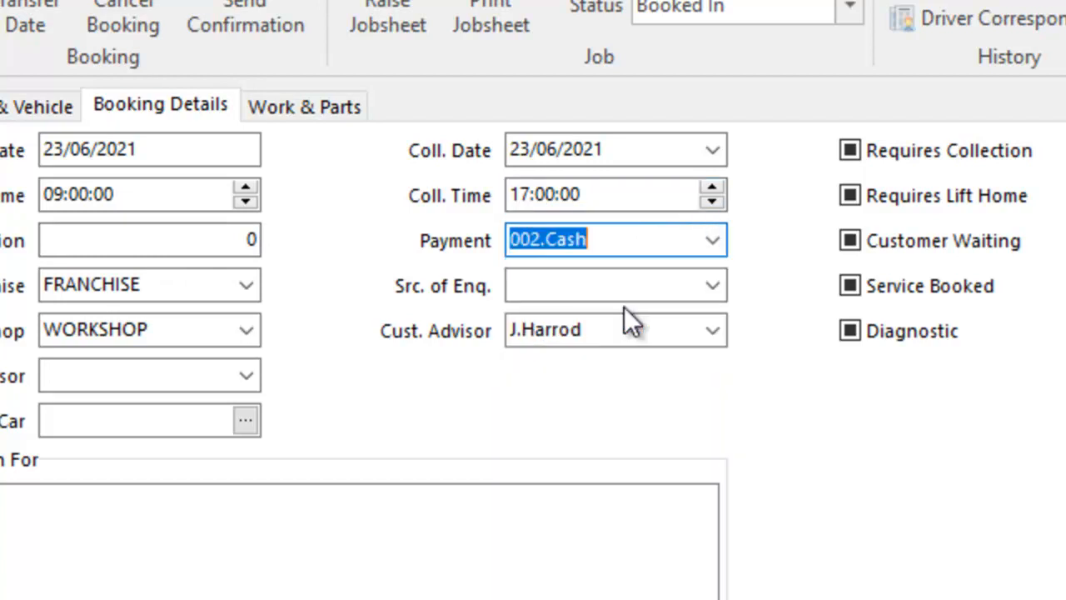
pyautogui.click(714, 285)
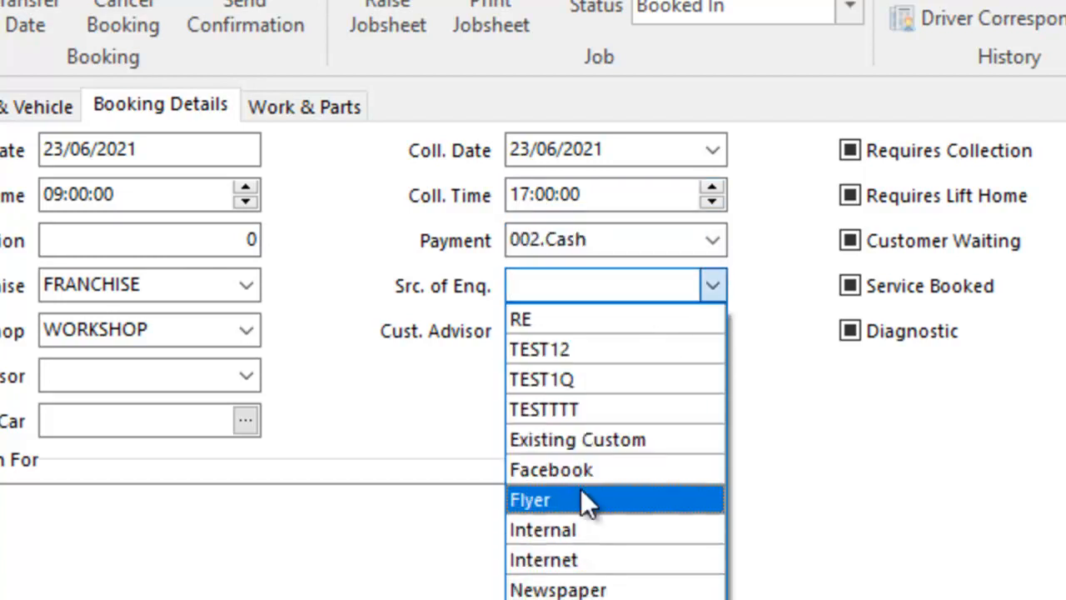
pyautogui.click(587, 433)
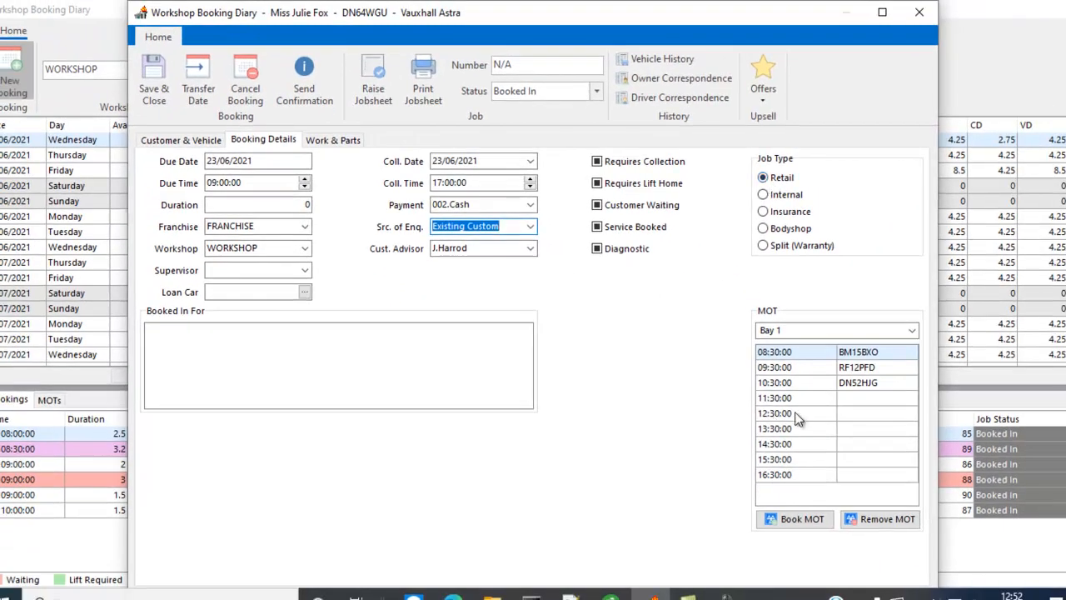
# Step: Book the vehicle's MOT in Bay 1 at 11:30 and create a labour line for it
pyautogui.click(910, 467)
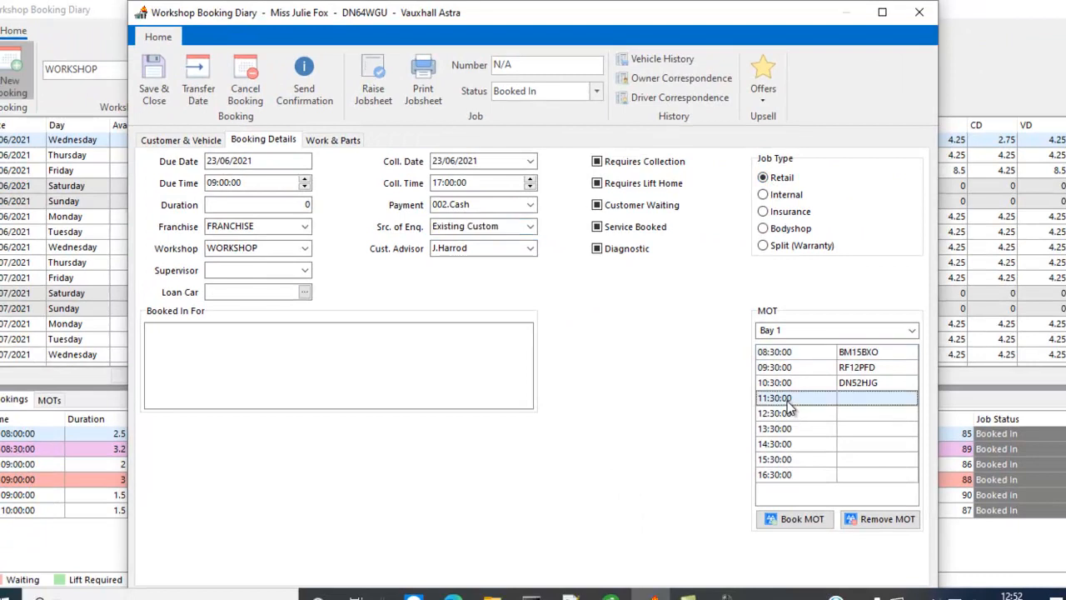
pyautogui.click(799, 517)
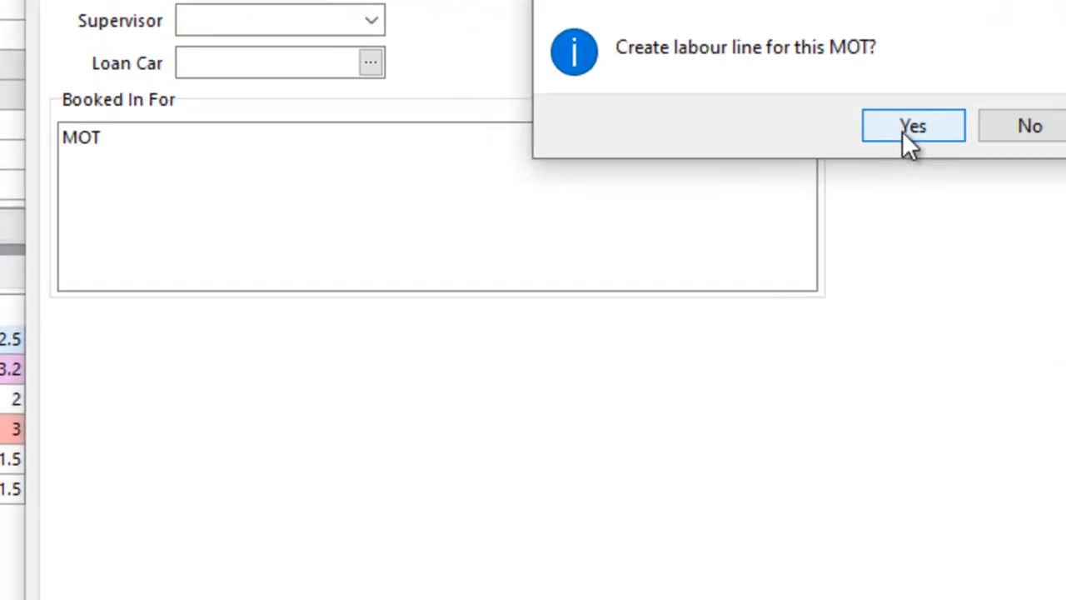
pyautogui.click(580, 326)
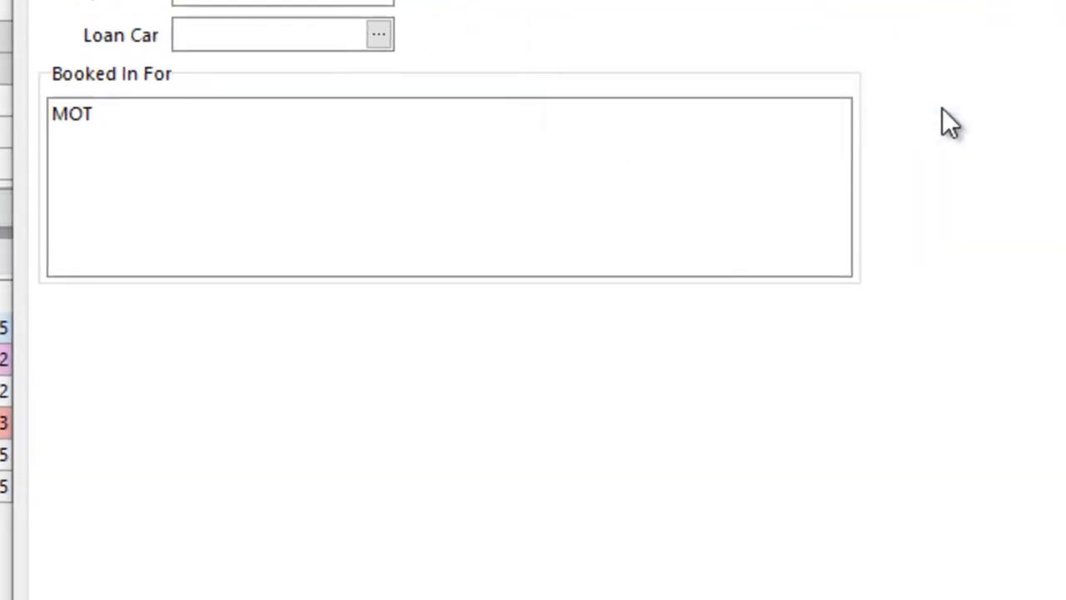
# Step: Extend the Booked In For description to "MOT & Service" and mark the booking as Service Booked
pyautogui.click(143, 114)
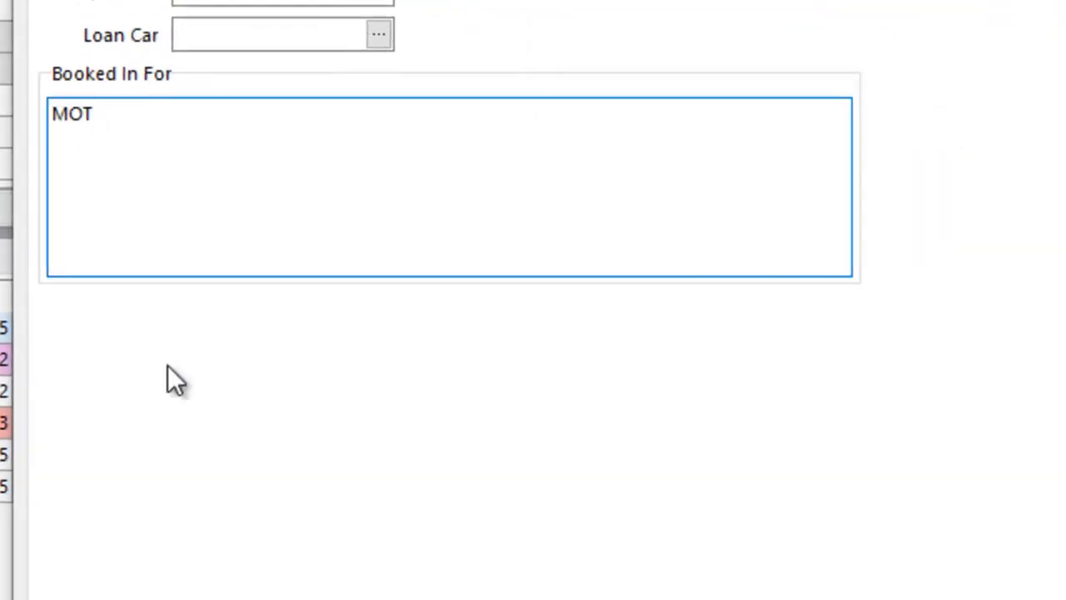
pyautogui.write('^')
pyautogui.press('BackSpace')
pyautogui.write('& Service')
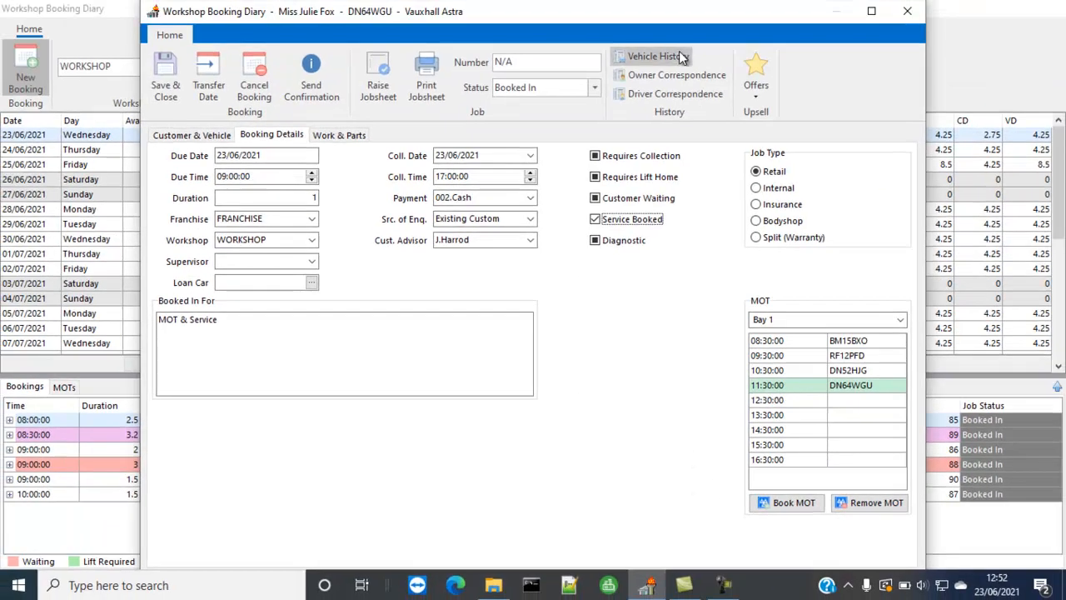
# Step: Uncover the diary to check its Services column, and review the booking's work lines and booking details
pyautogui.moveTo(667, 14); pyautogui.dragTo(639, 366)
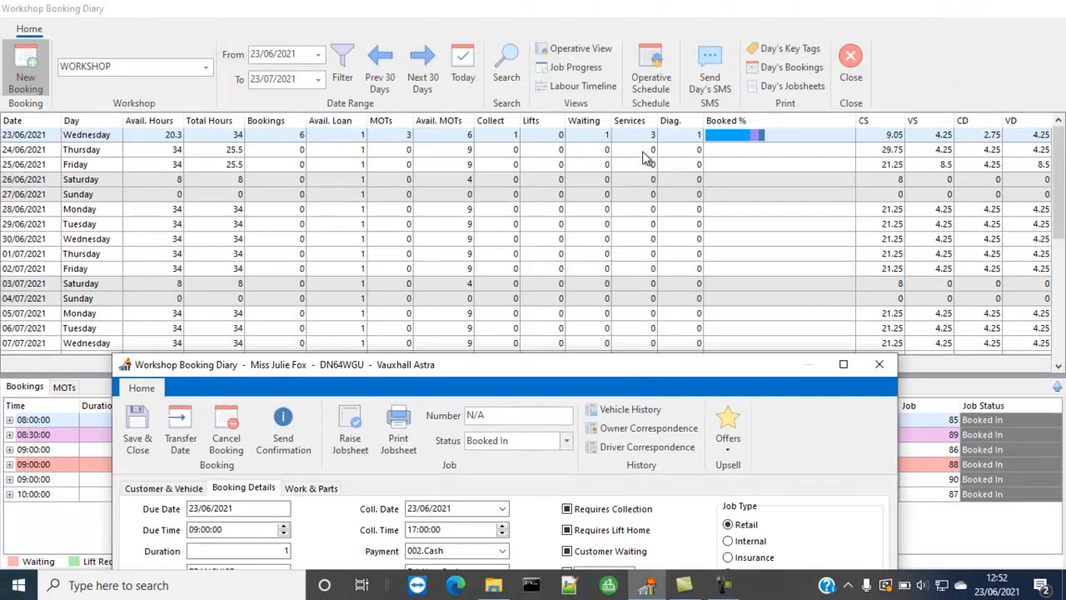
pyautogui.moveTo(545, 367); pyautogui.dragTo(549, 14)
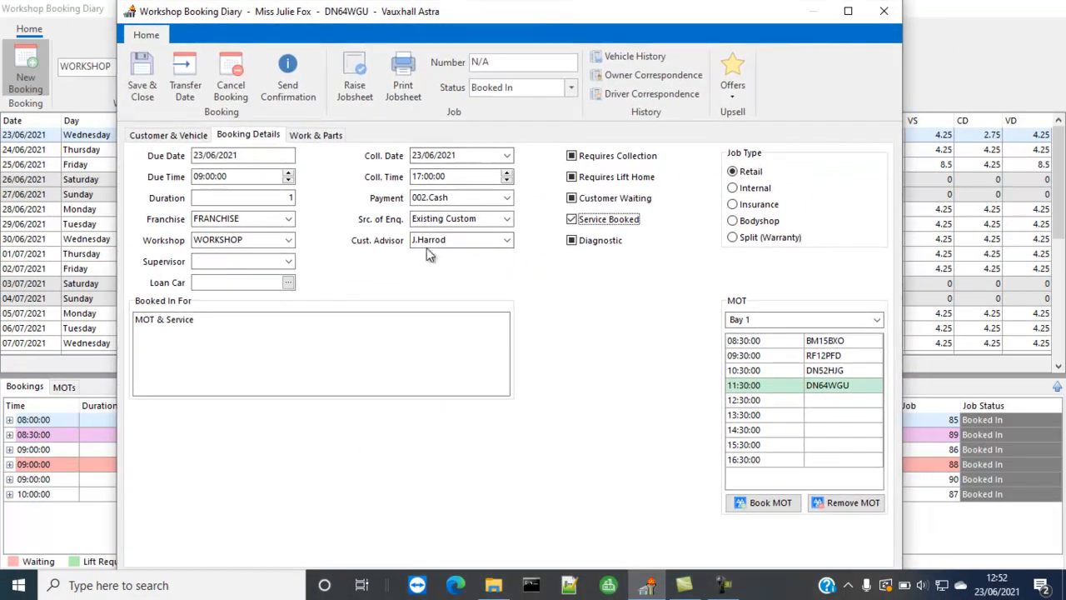
pyautogui.click(320, 140)
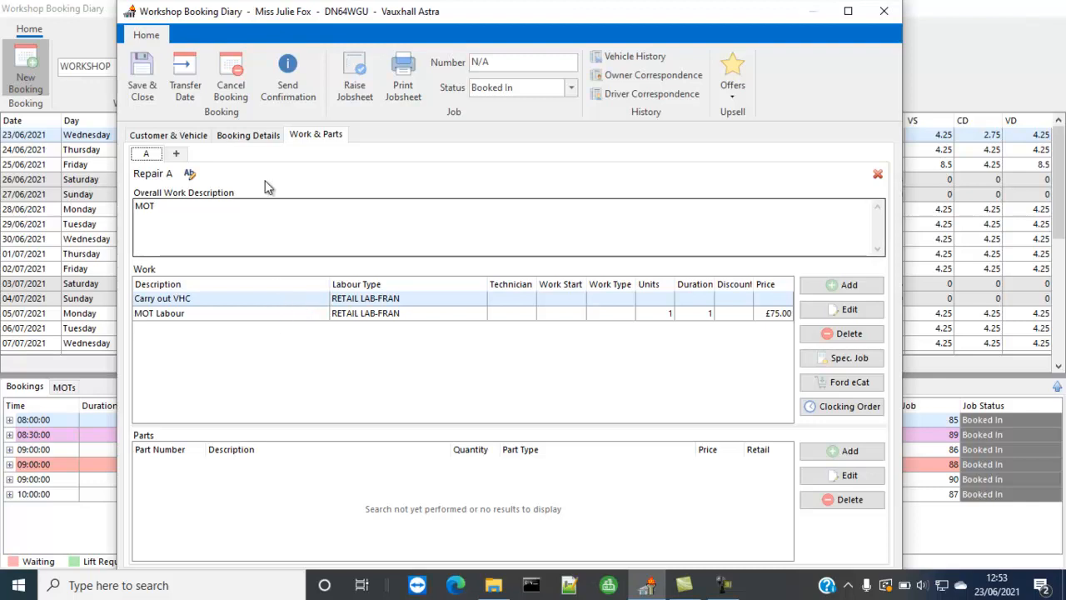
pyautogui.click(249, 135)
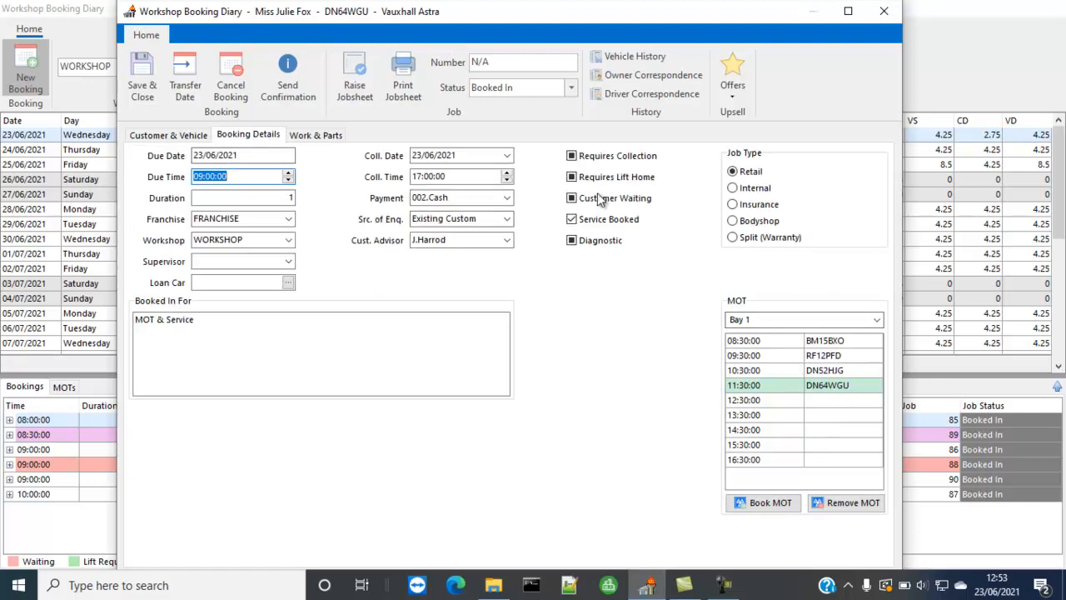
pyautogui.click(335, 135)
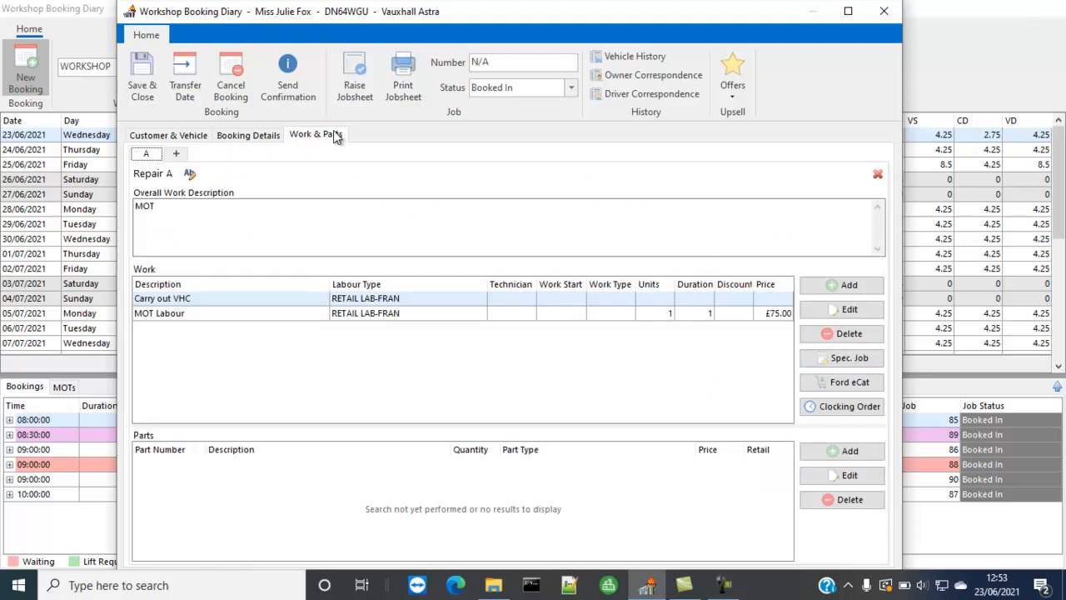
pyautogui.click(870, 288)
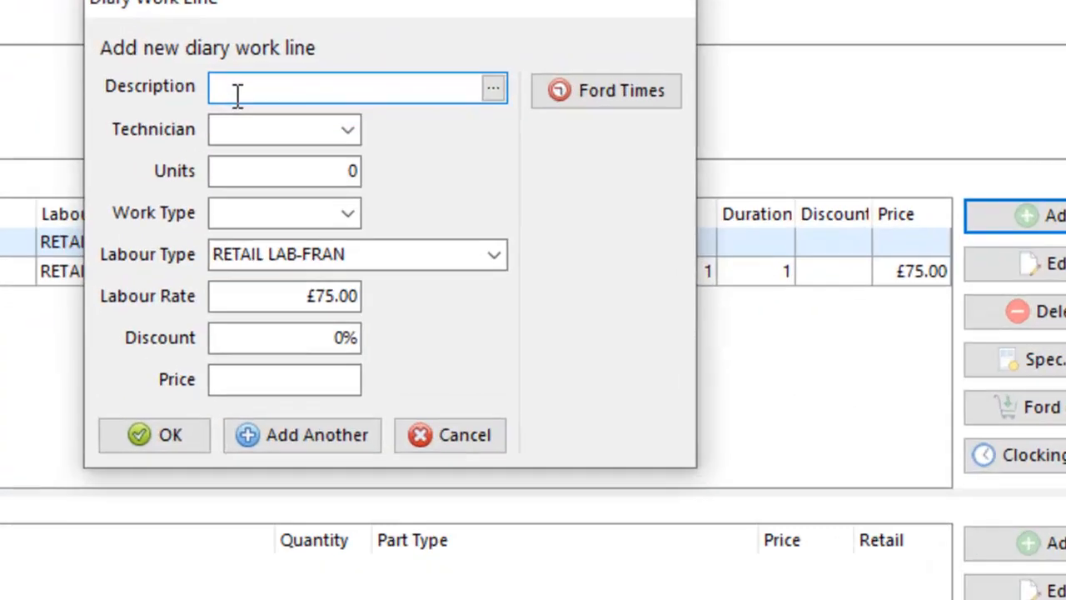
pyautogui.write('Carry out service')
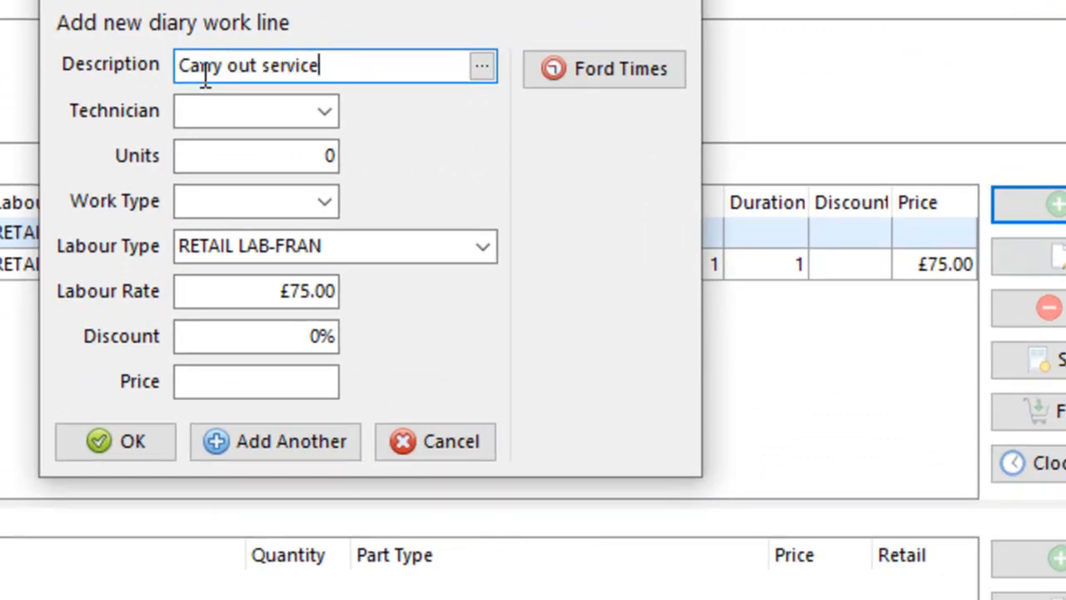
pyautogui.press('Tab')
pyautogui.press('Tab')
pyautogui.write('1.5')
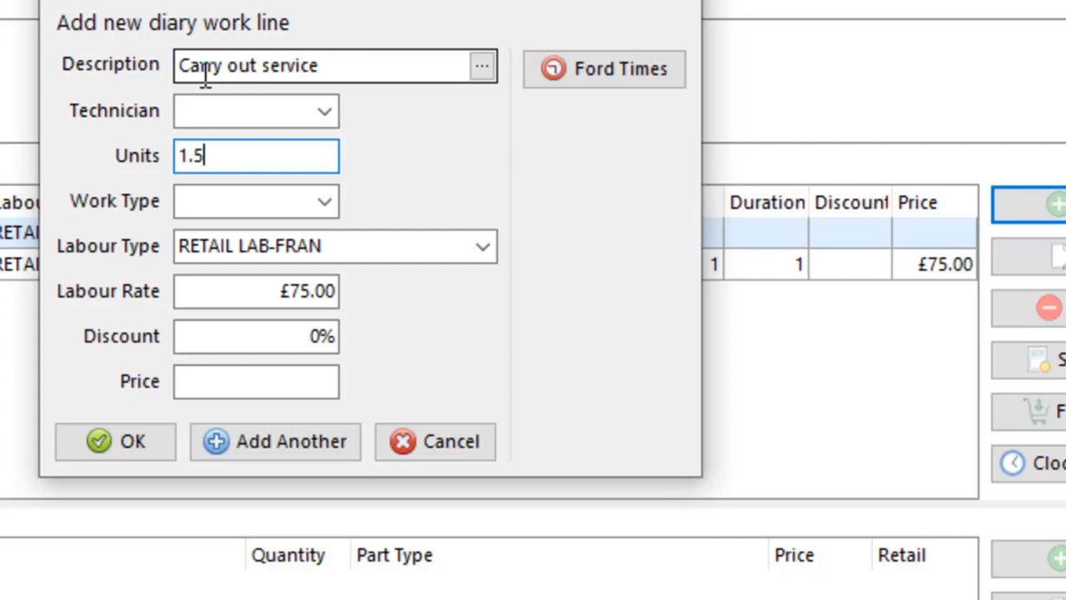
pyautogui.press('Tab')
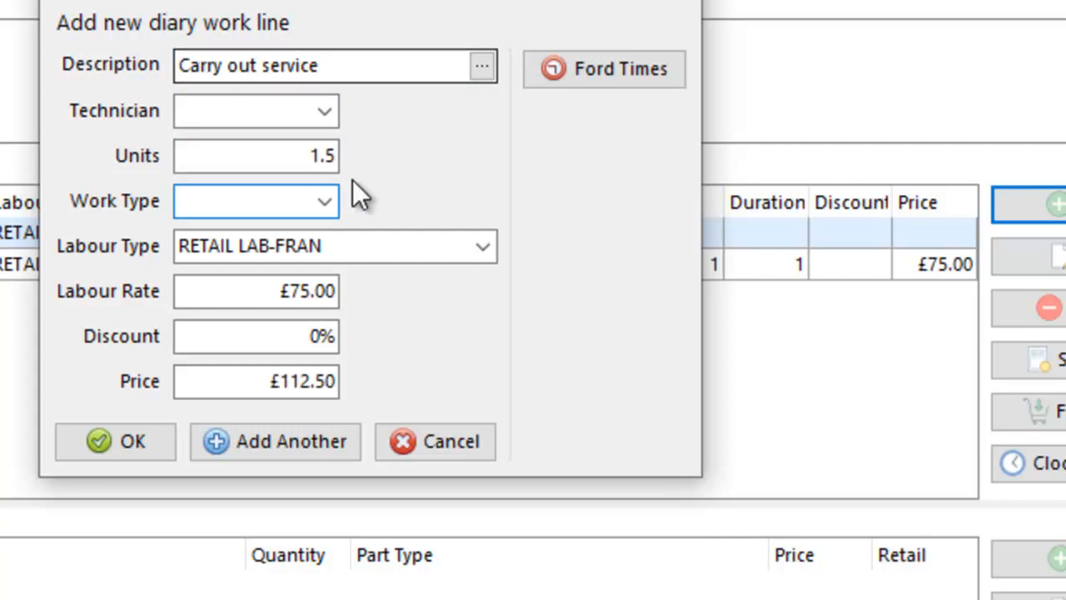
pyautogui.click(334, 202)
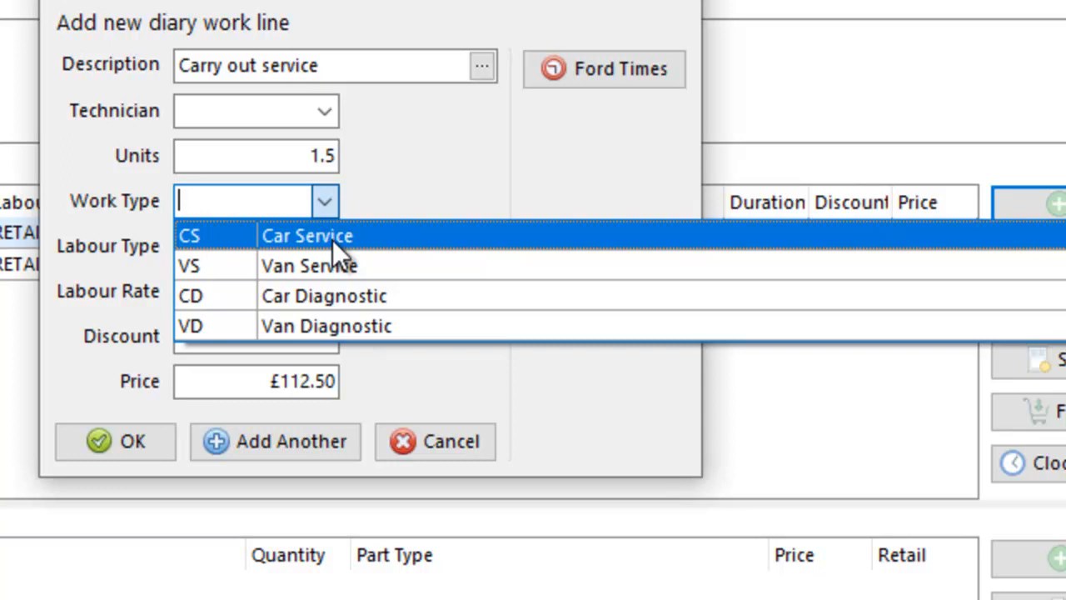
pyautogui.click(454, 429)
pyautogui.click(440, 443)
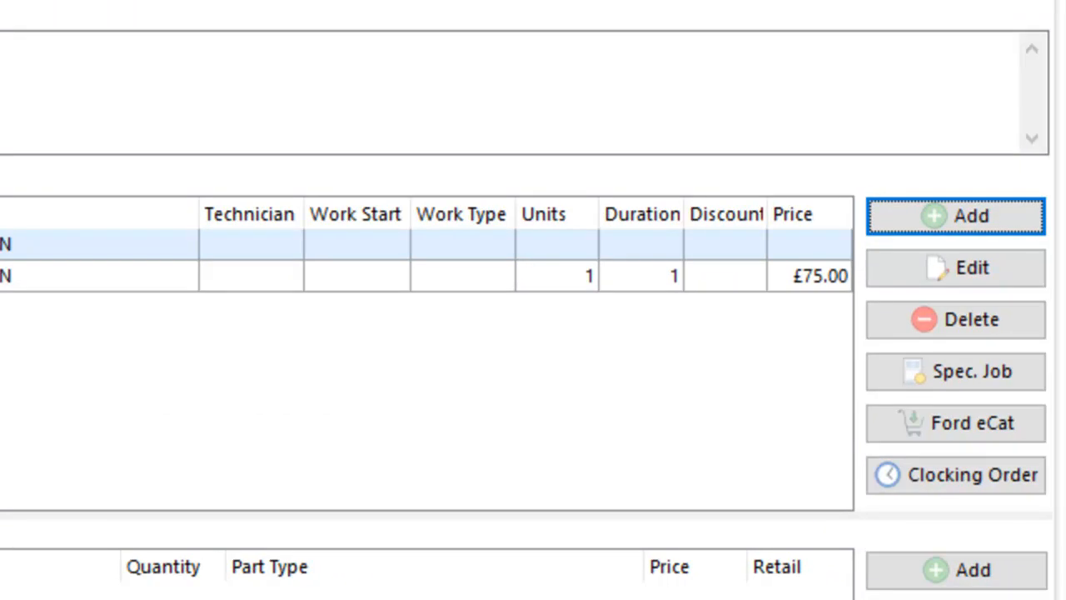
# Step: Add a work line described as "Carry out service" with 1.5 units and work type CS
pyautogui.click(949, 215)
pyautogui.write('Carn oyut')
pyautogui.press('BackSpace')
pyautogui.press('BackSpace')
pyautogui.press('BackSpace')
pyautogui.write('ut service')
pyautogui.press('Tab')
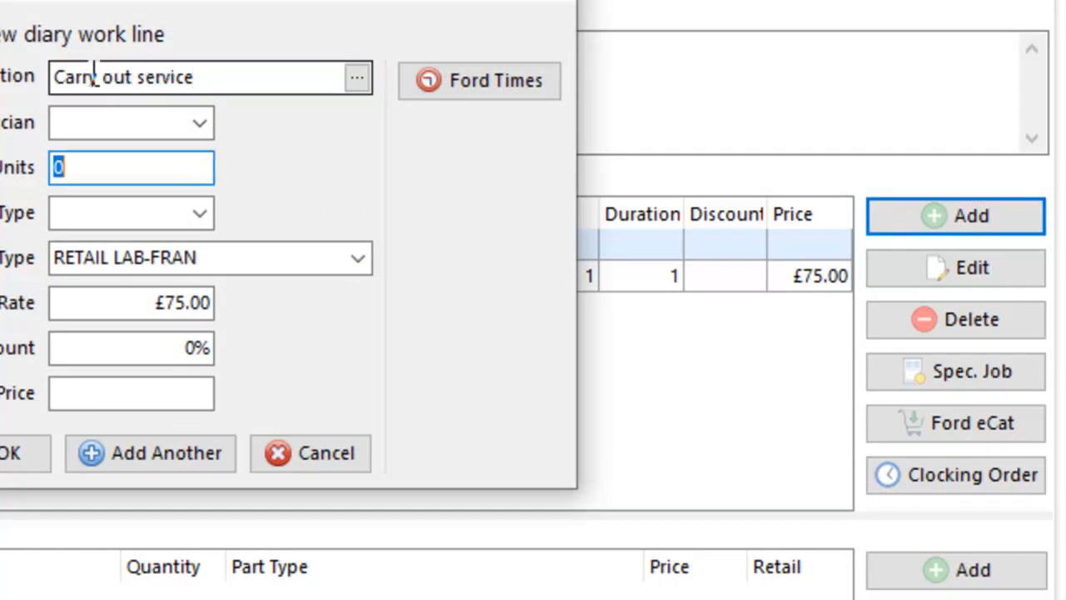
pyautogui.write('1.5')
pyautogui.press('Tab')
pyautogui.write('CS')
pyautogui.press('Tab')
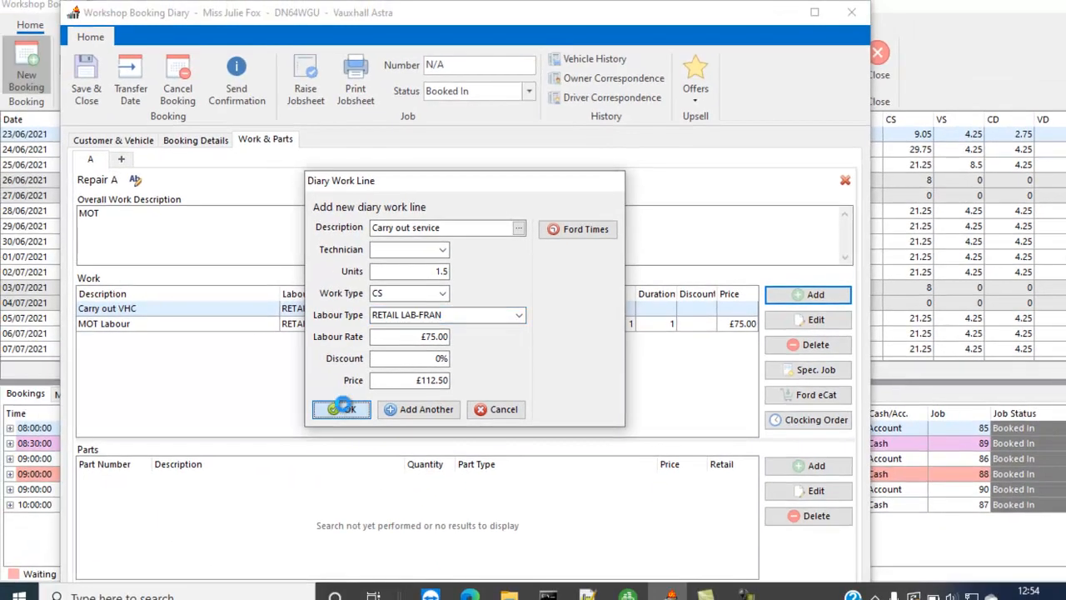
pyautogui.click(79, 446)
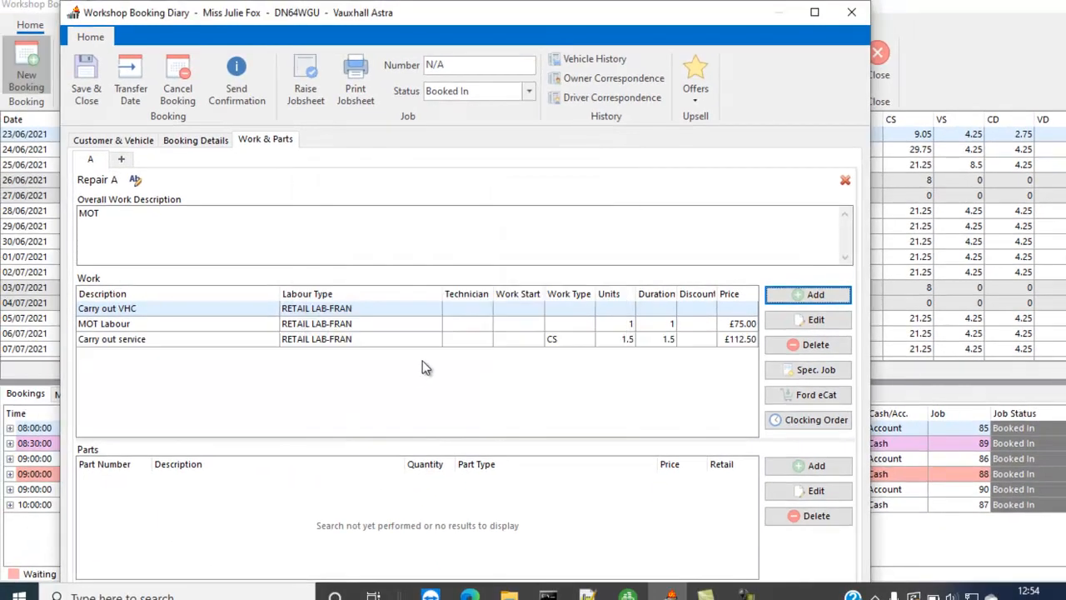
# Step: Set the work type of the MOT Labour line to CS
pyautogui.doubleClick(563, 327)
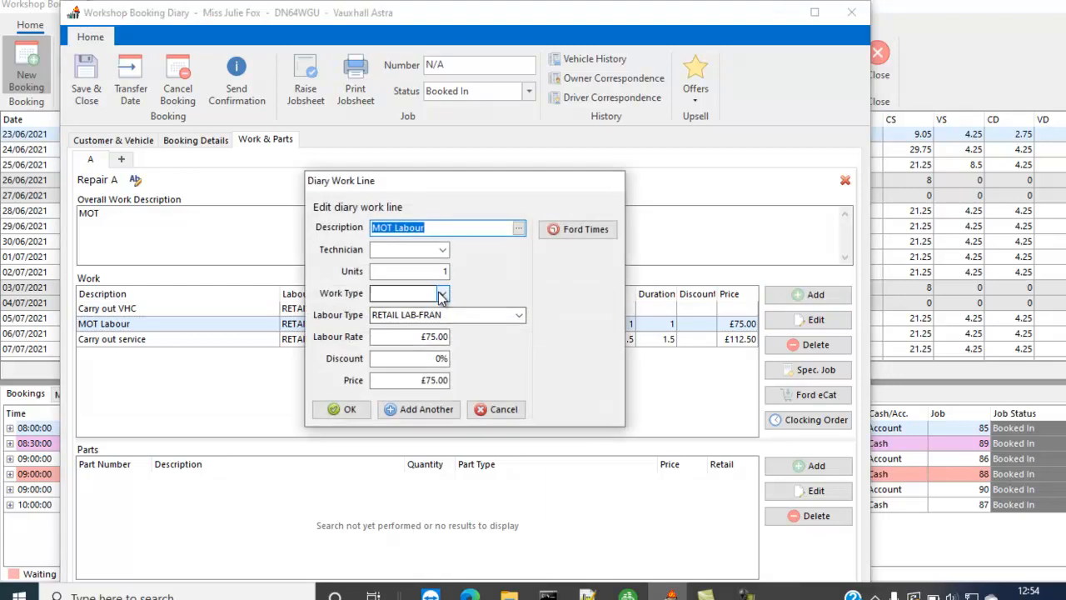
pyautogui.click(442, 295)
pyautogui.click(348, 409)
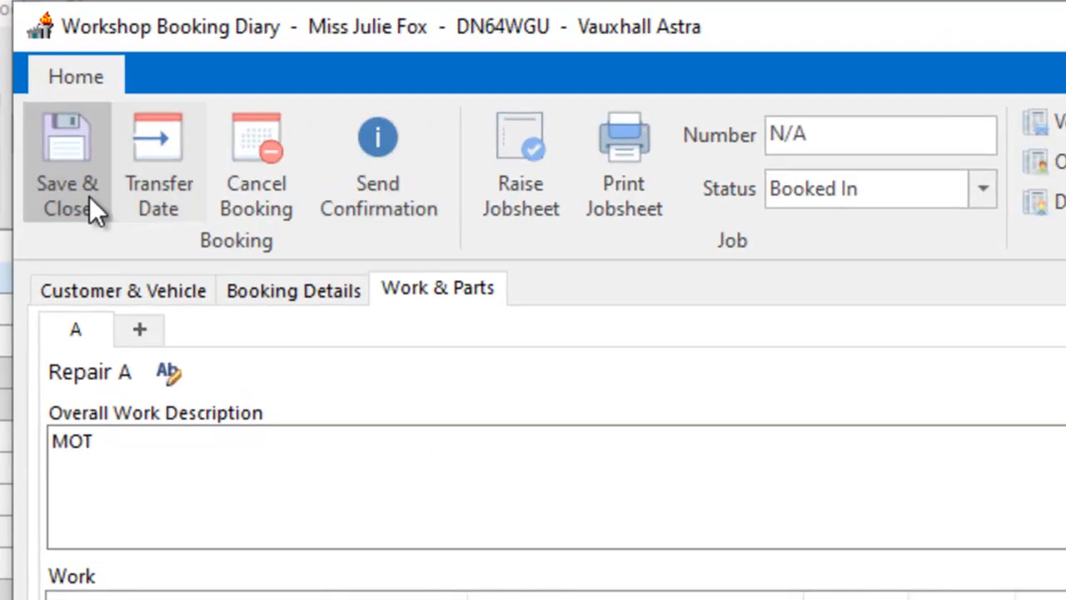
# Step: Save and close the DN64WGU booking, raising a jobsheet for it
pyautogui.click(89, 196)
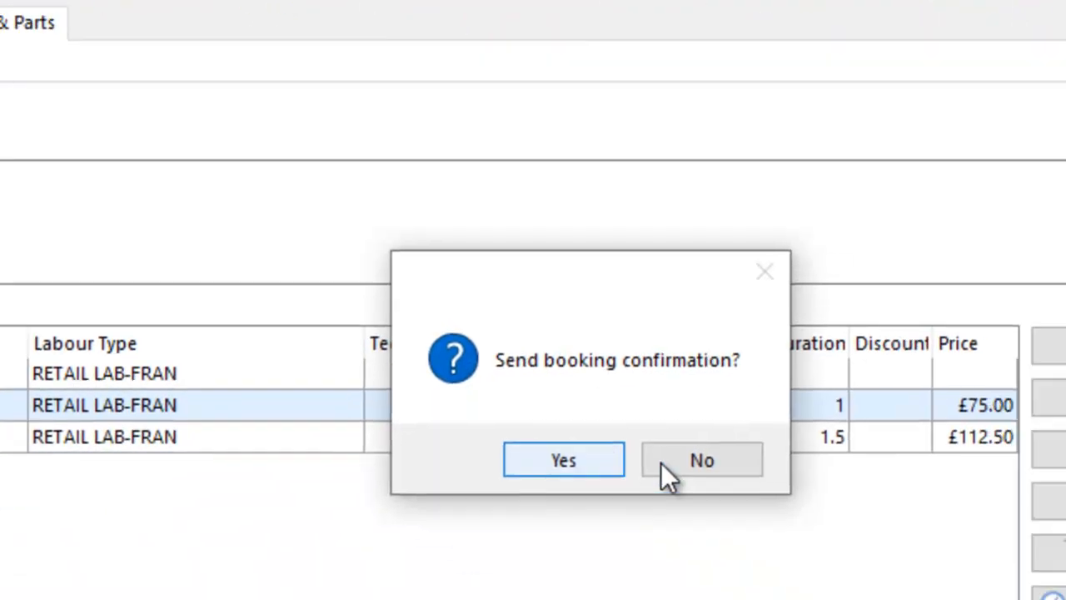
pyautogui.click(662, 460)
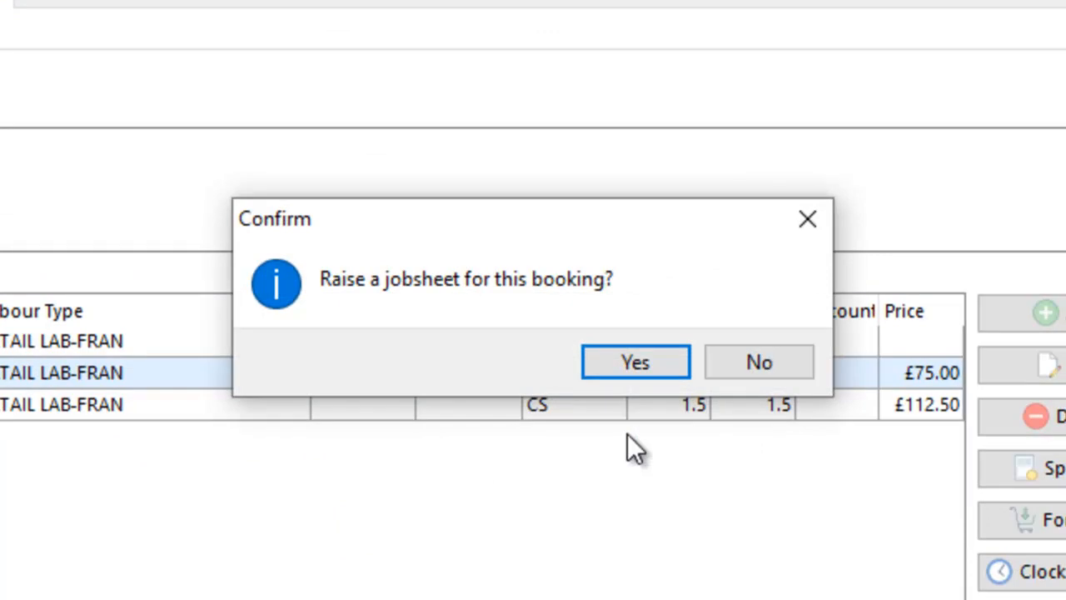
pyautogui.click(630, 366)
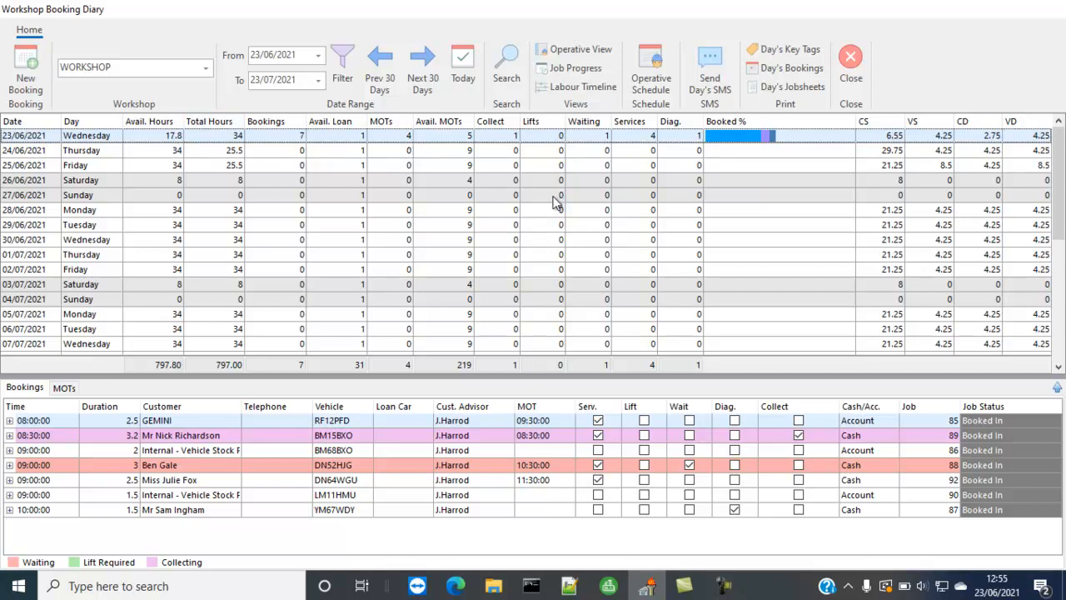
# Step: Examine the diary availability breakdown for 23/06/2021, including booked hours by job type, and close it
pyautogui.doubleClick(760, 138)
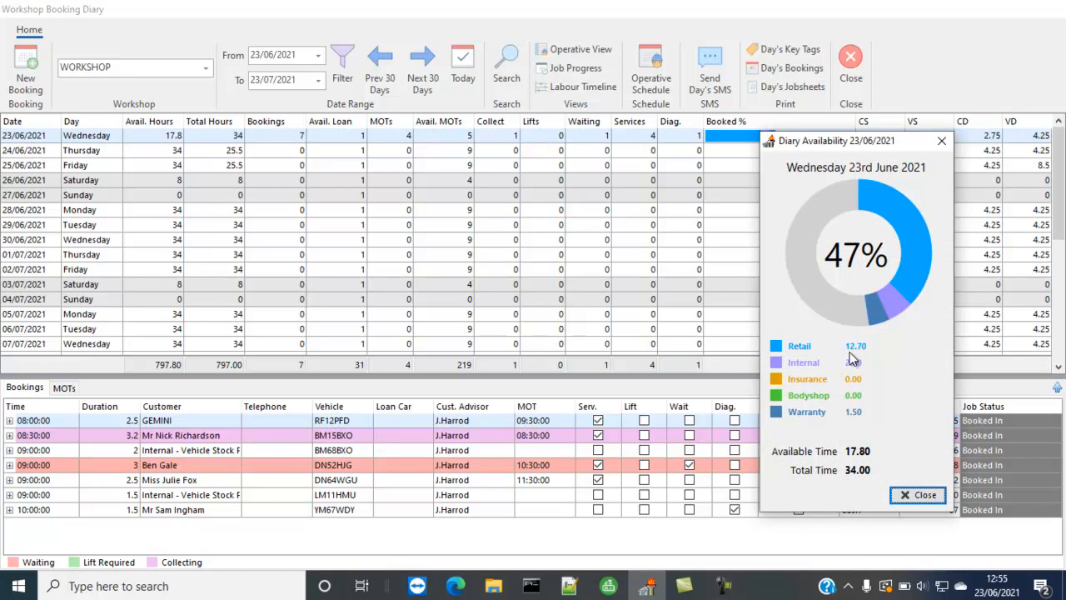
pyautogui.click(914, 495)
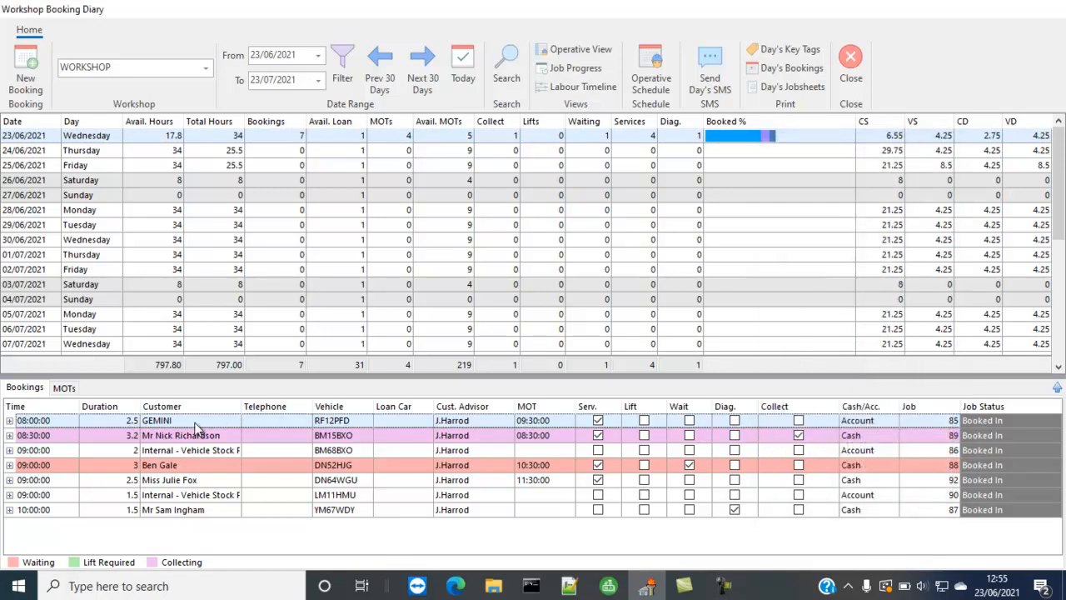
# Step: Reopen the DN64WGU booking and add the offer "12.5K ECLIPSE X Eclipse Cross 3 Petrol Auto 4WD" to its work and parts
pyautogui.click(202, 482)
pyautogui.doubleClick(185, 483)
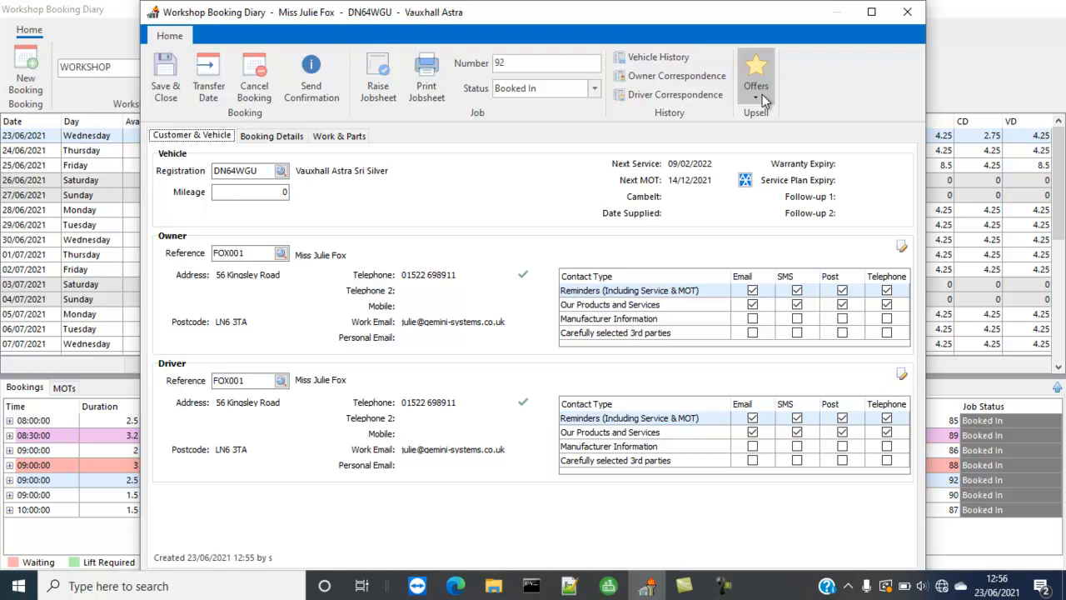
pyautogui.click(338, 138)
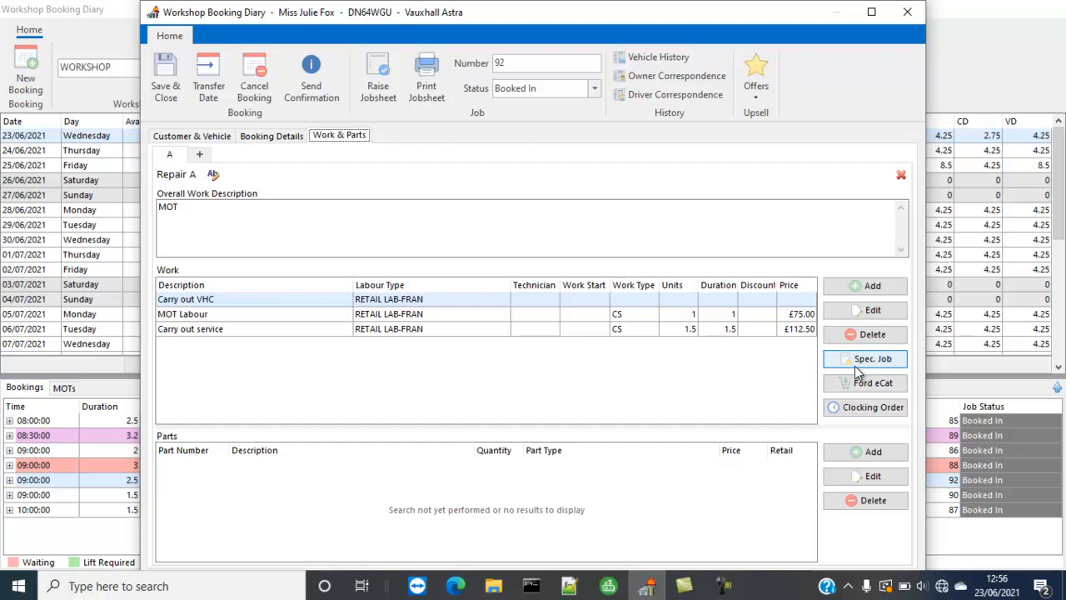
pyautogui.click(756, 83)
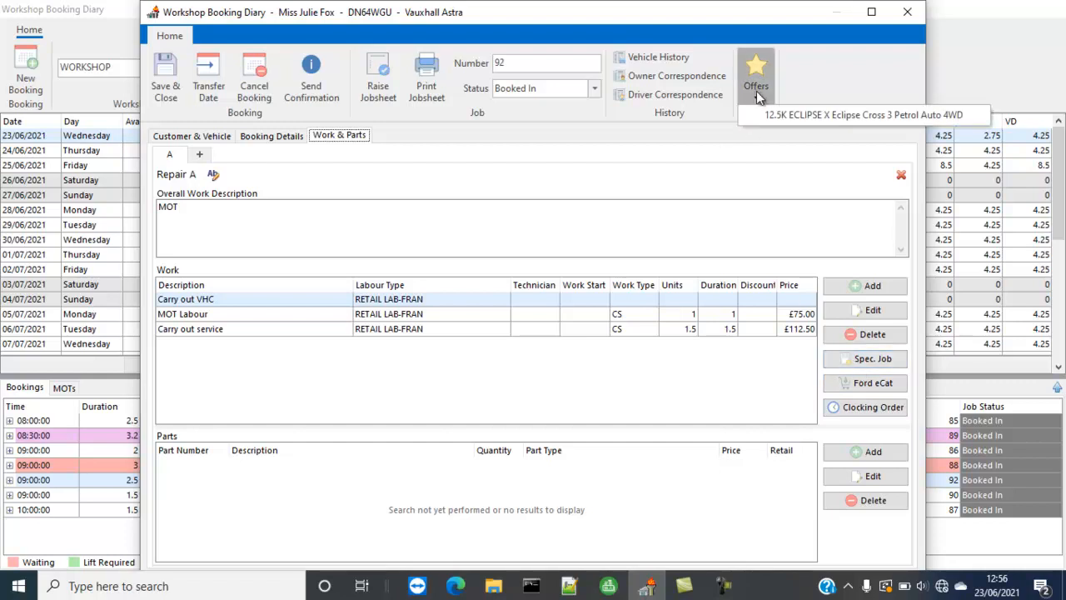
pyautogui.click(794, 117)
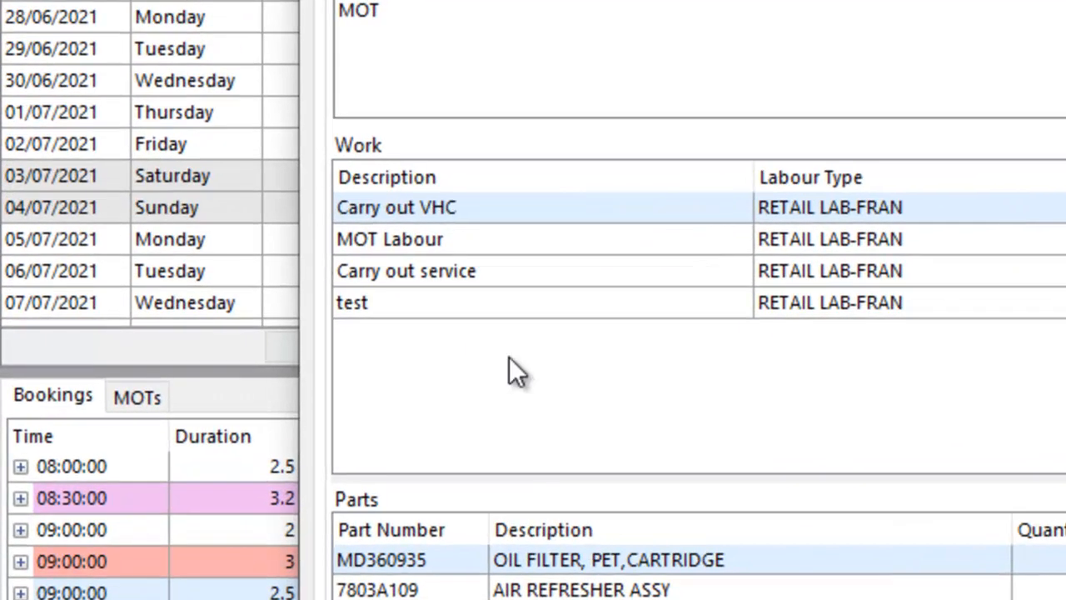
pyautogui.click(385, 312)
pyautogui.click(873, 334)
pyautogui.click(573, 316)
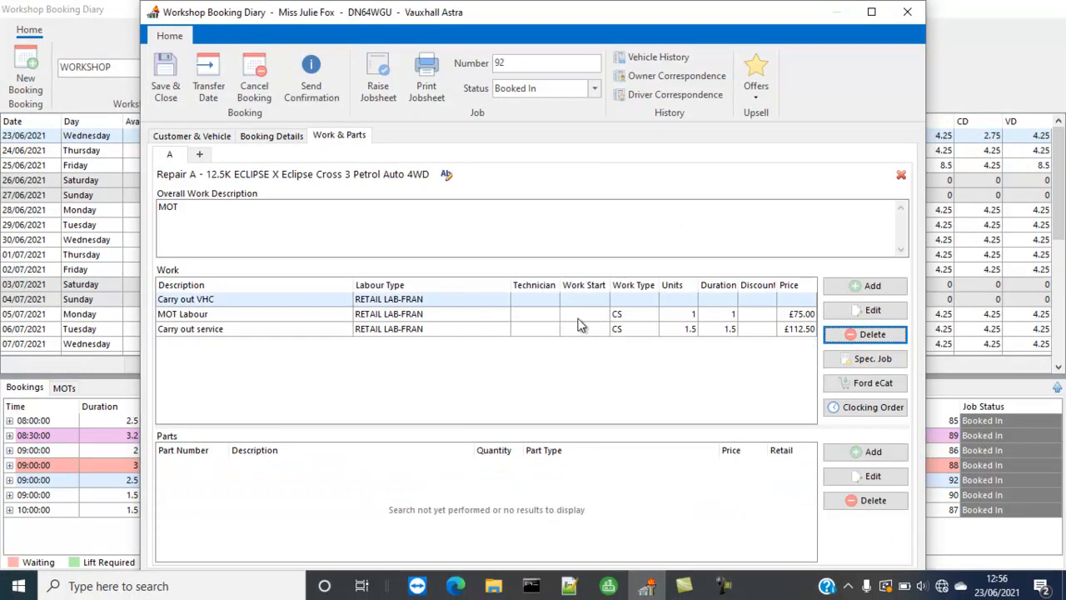
pyautogui.click(163, 84)
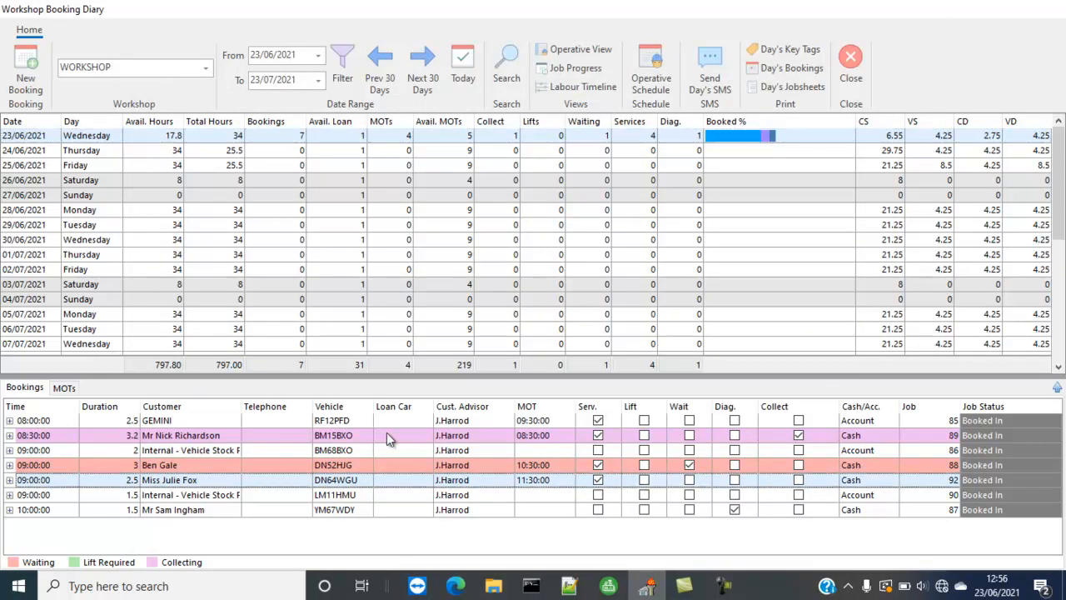
pyautogui.click(190, 451)
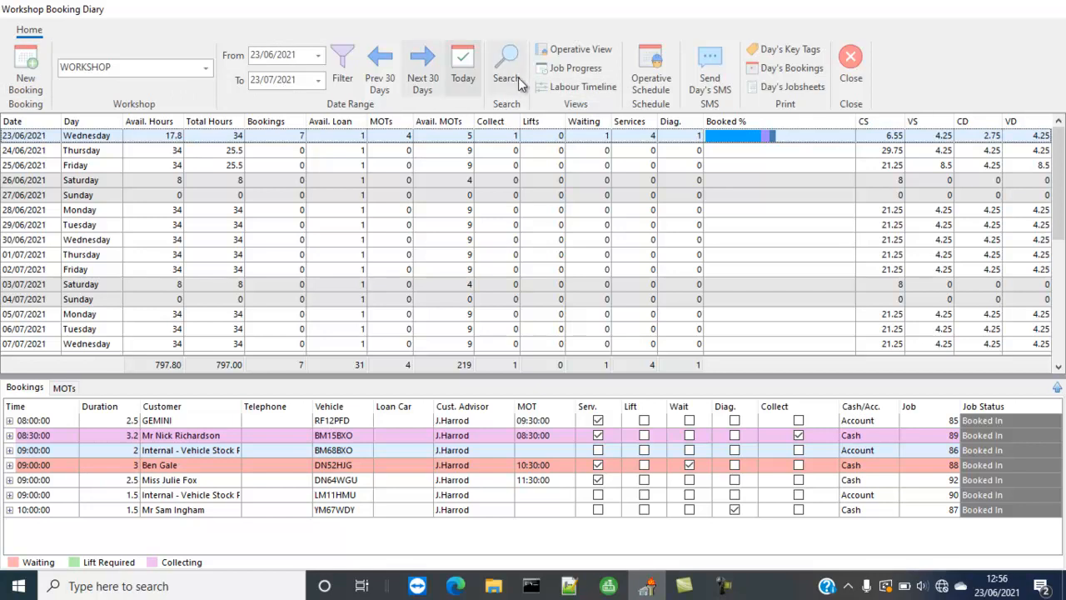
pyautogui.click(573, 49)
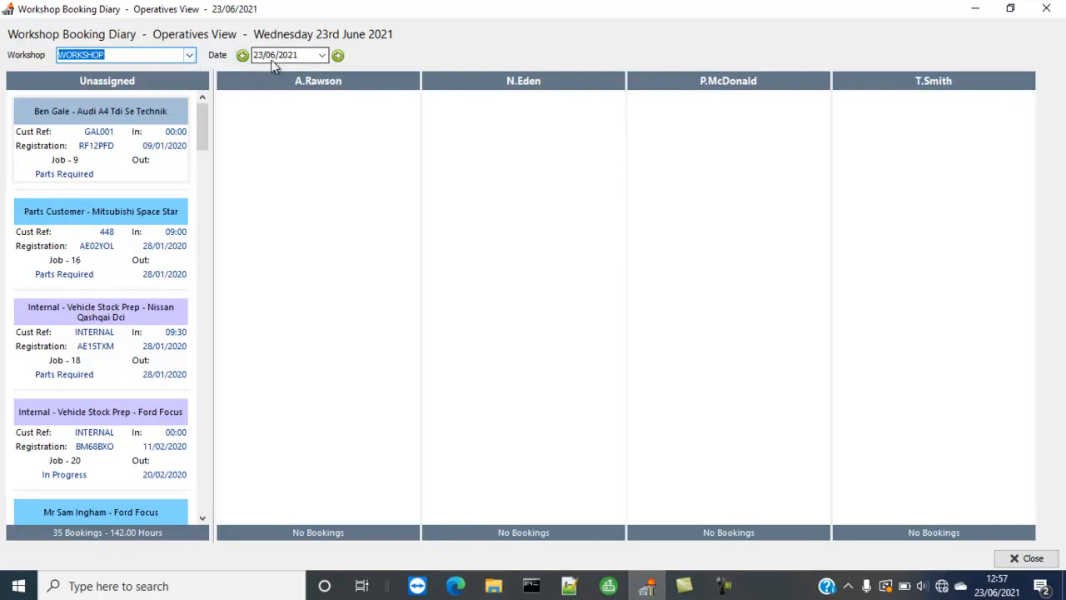
pyautogui.moveTo(202, 114); pyautogui.dragTo(210, 500)
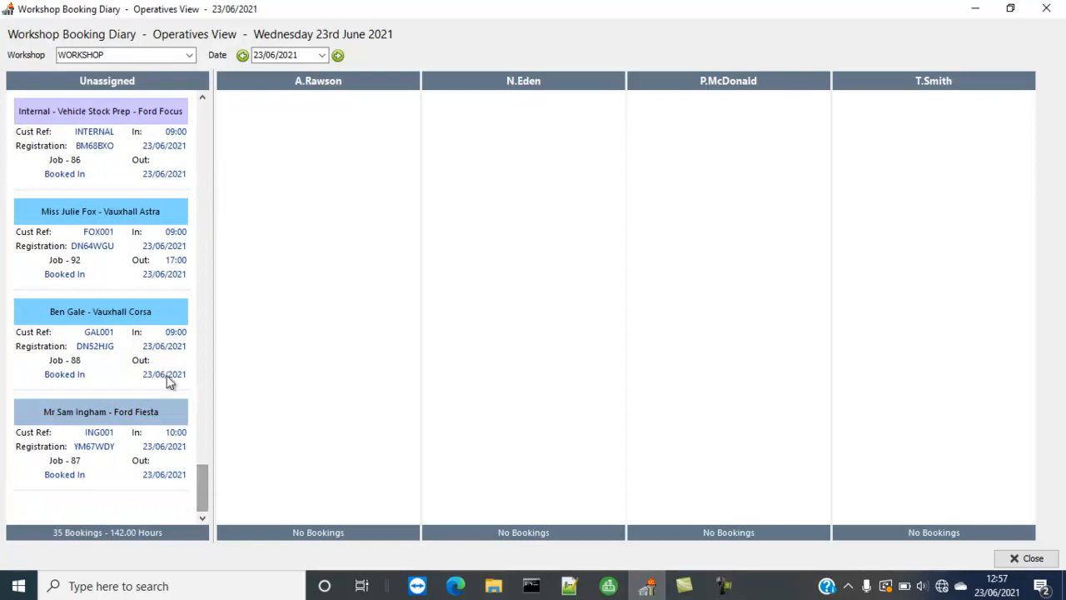
pyautogui.click(90, 270)
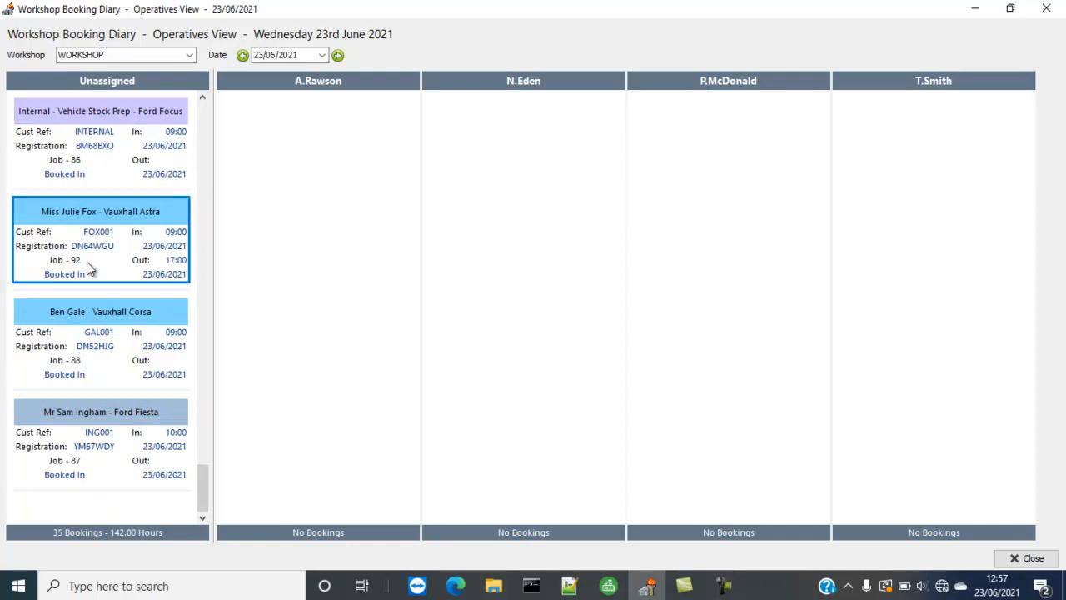
pyautogui.moveTo(83, 248); pyautogui.dragTo(305, 155)
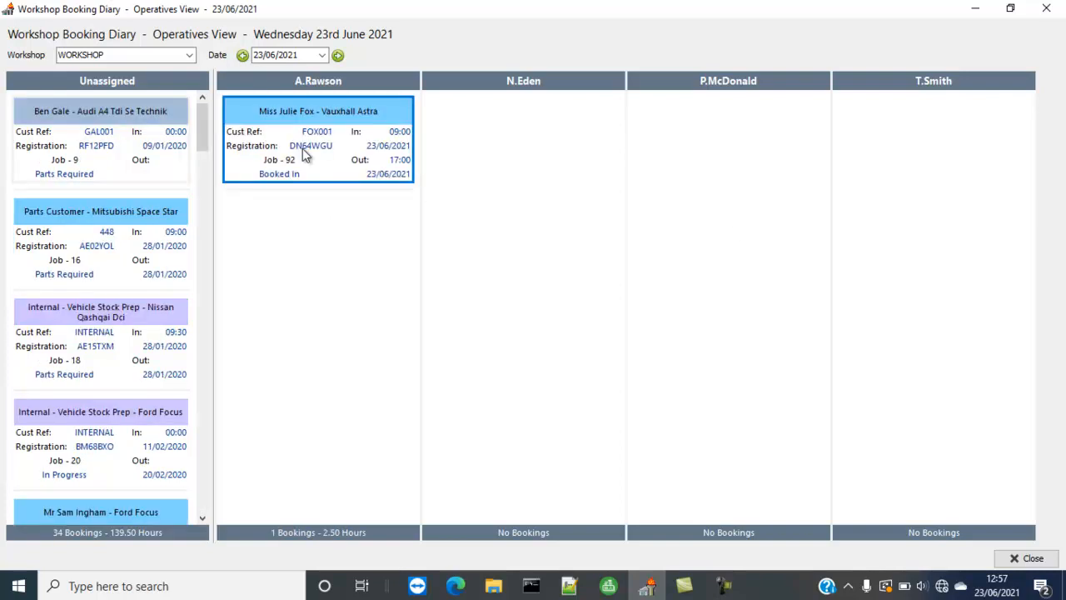
pyautogui.click(1028, 562)
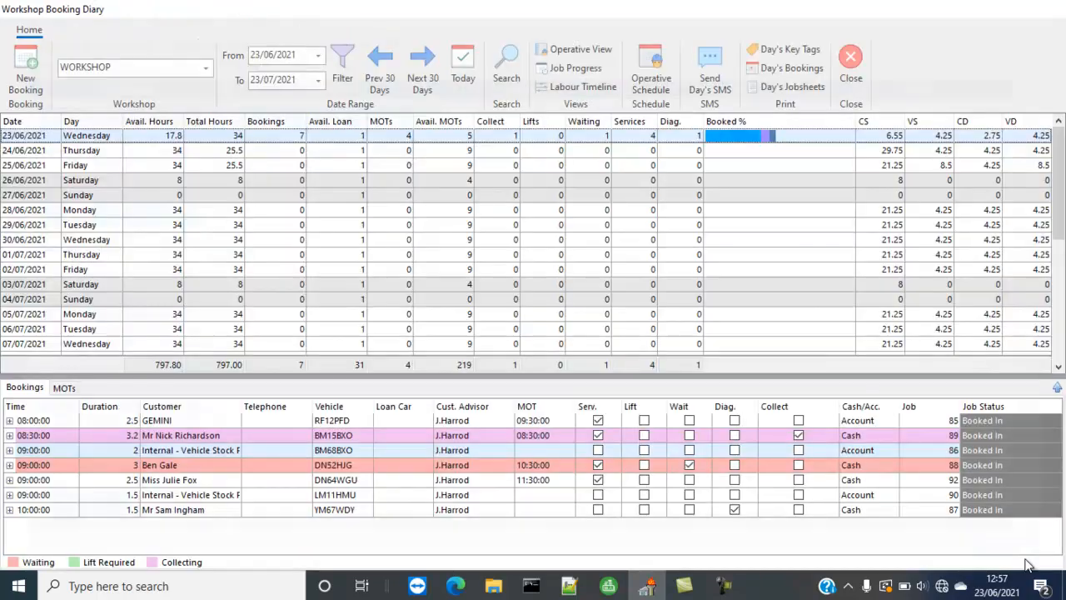
pyautogui.doubleClick(248, 481)
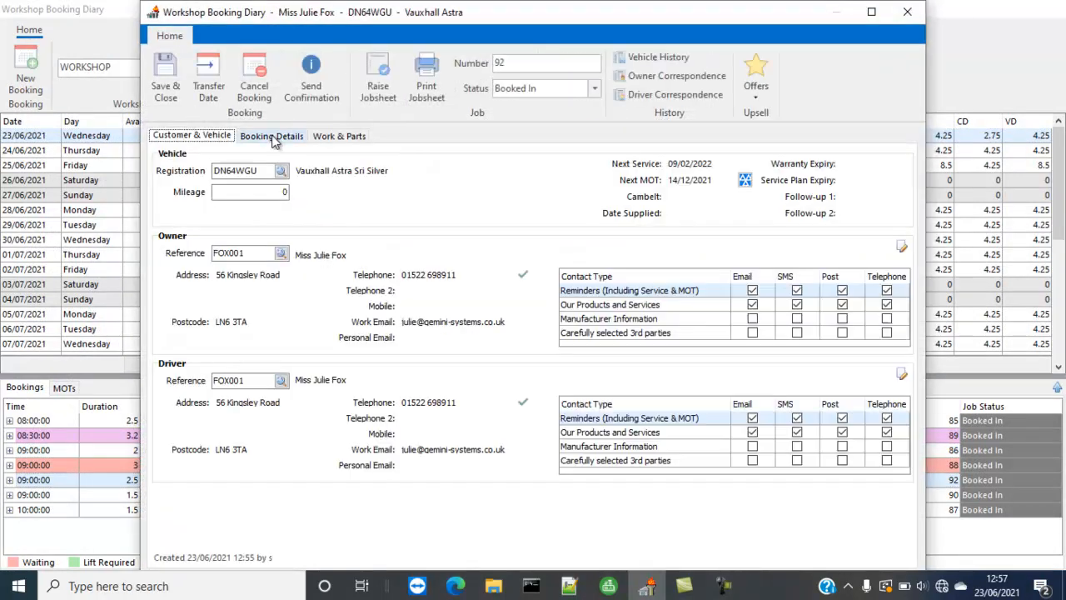
pyautogui.click(273, 138)
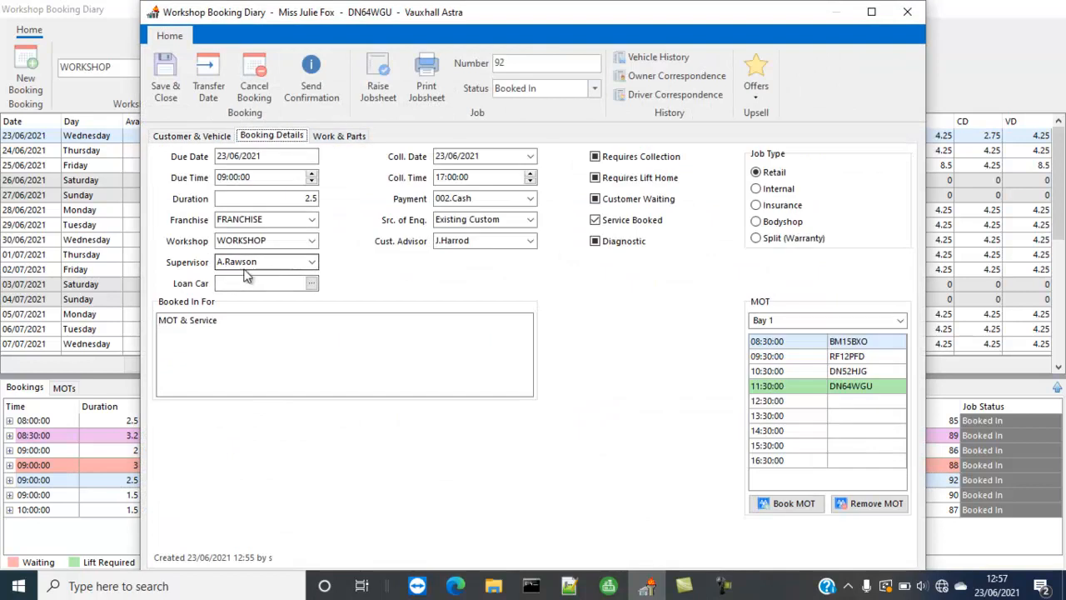
pyautogui.click(346, 142)
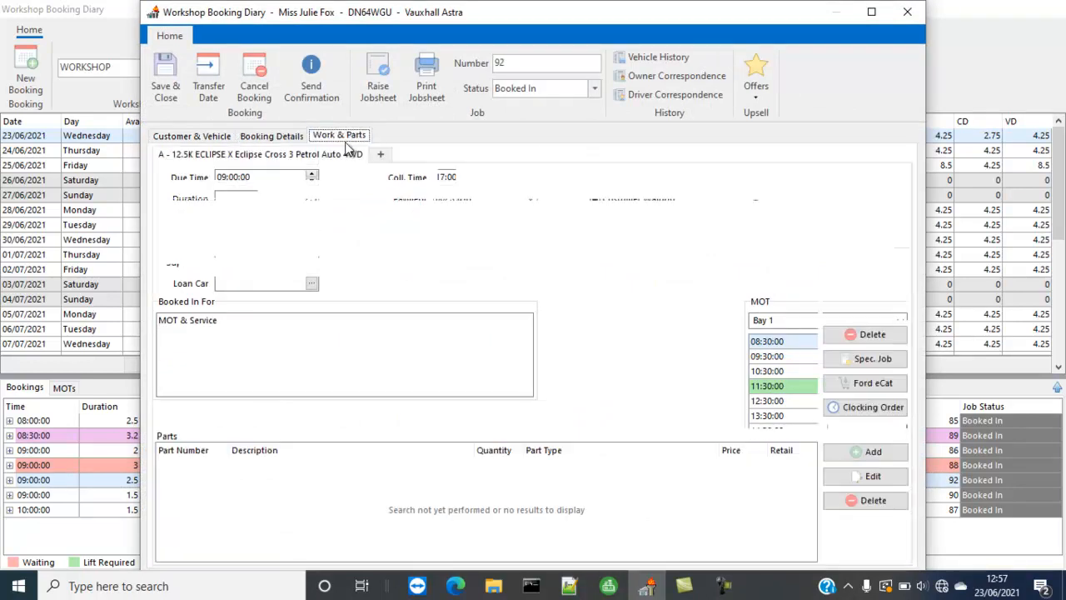
pyautogui.click(166, 79)
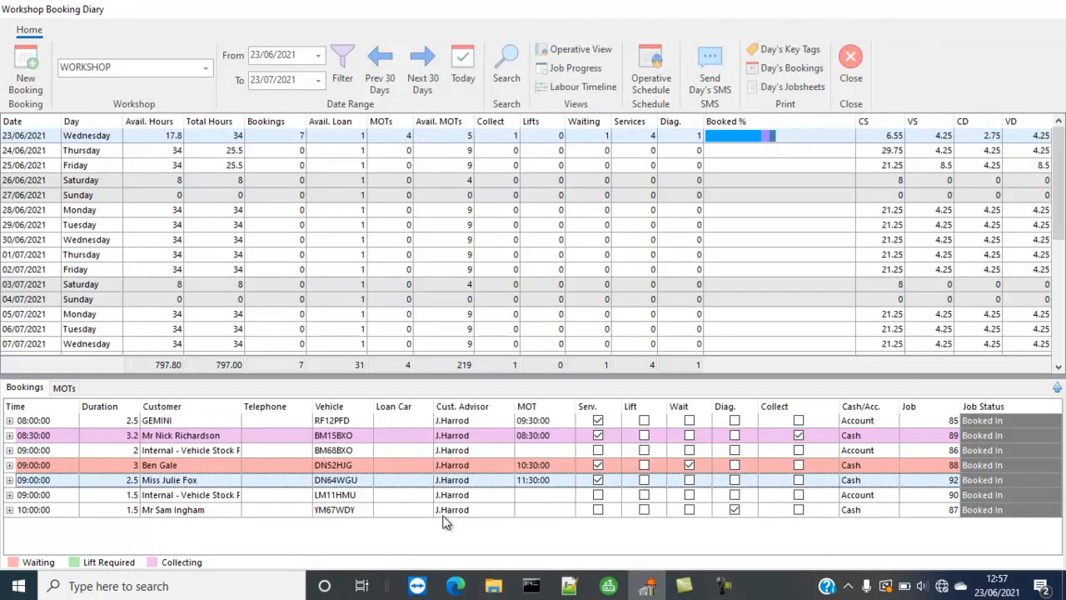
pyautogui.click(573, 49)
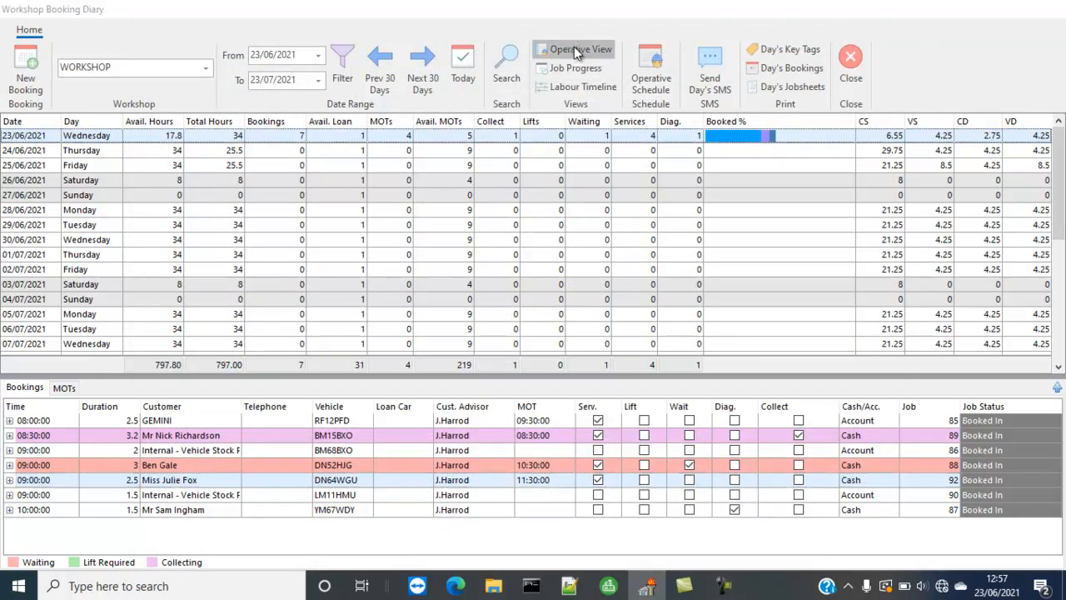
pyautogui.moveTo(78, 238); pyautogui.dragTo(519, 270)
pyautogui.click(637, 315)
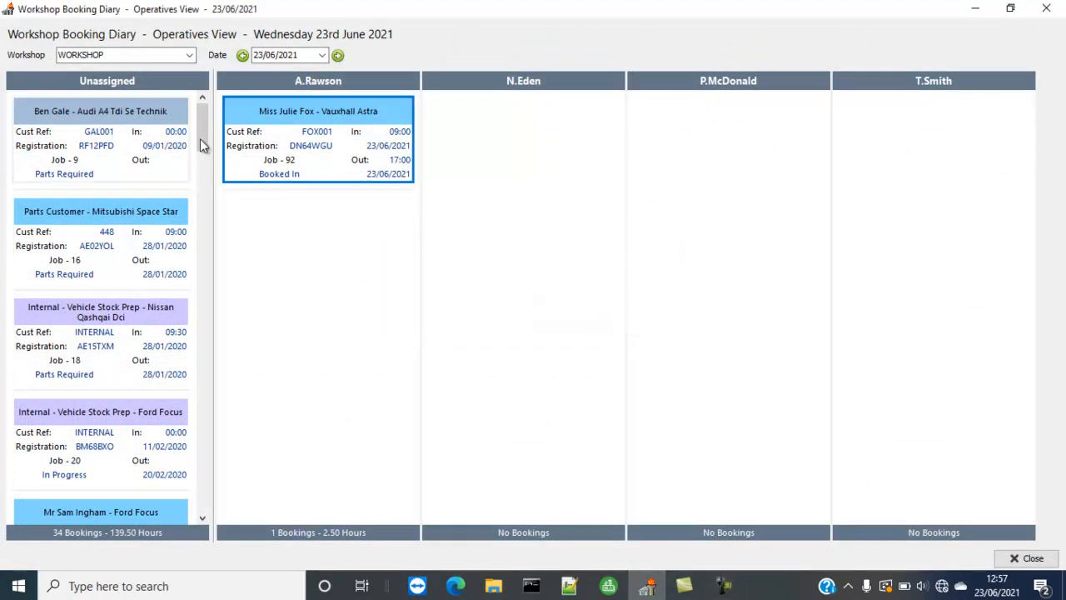
pyautogui.moveTo(199, 119); pyautogui.dragTo(200, 478)
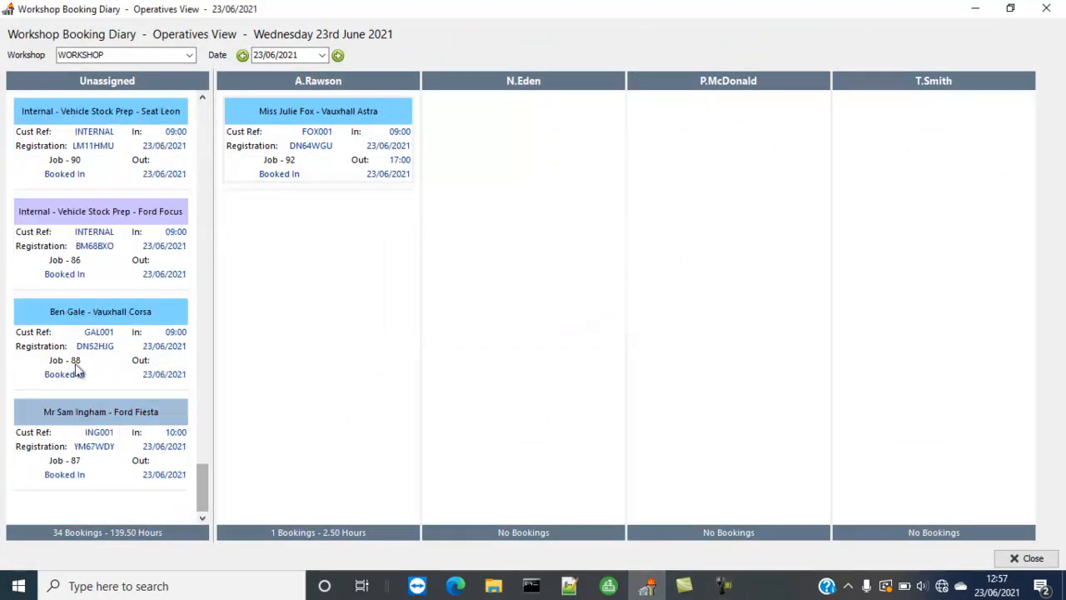
pyautogui.moveTo(88, 347); pyautogui.dragTo(526, 138)
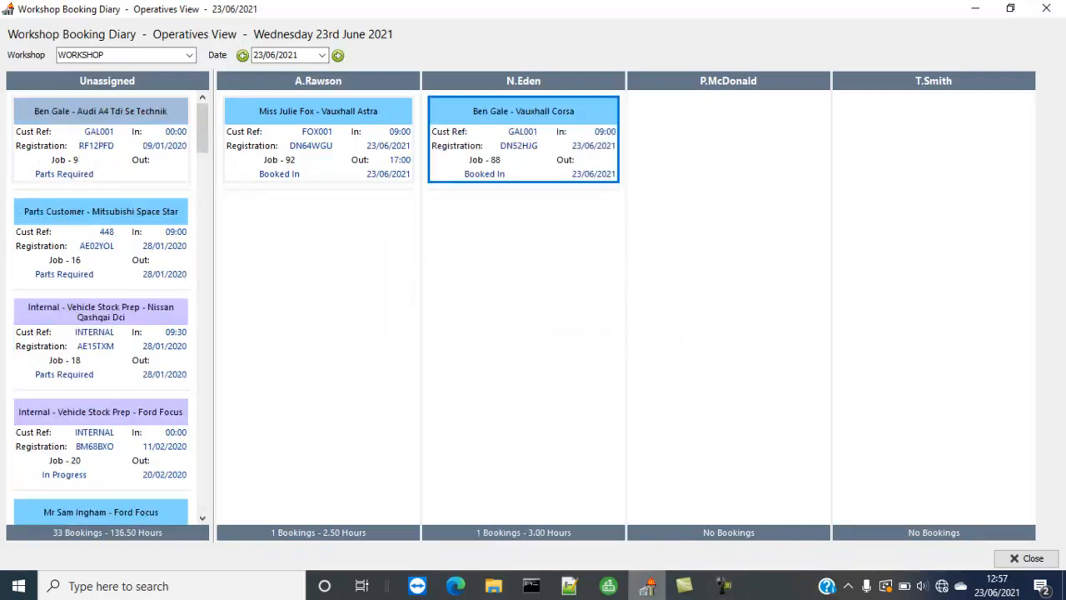
pyautogui.click(488, 320)
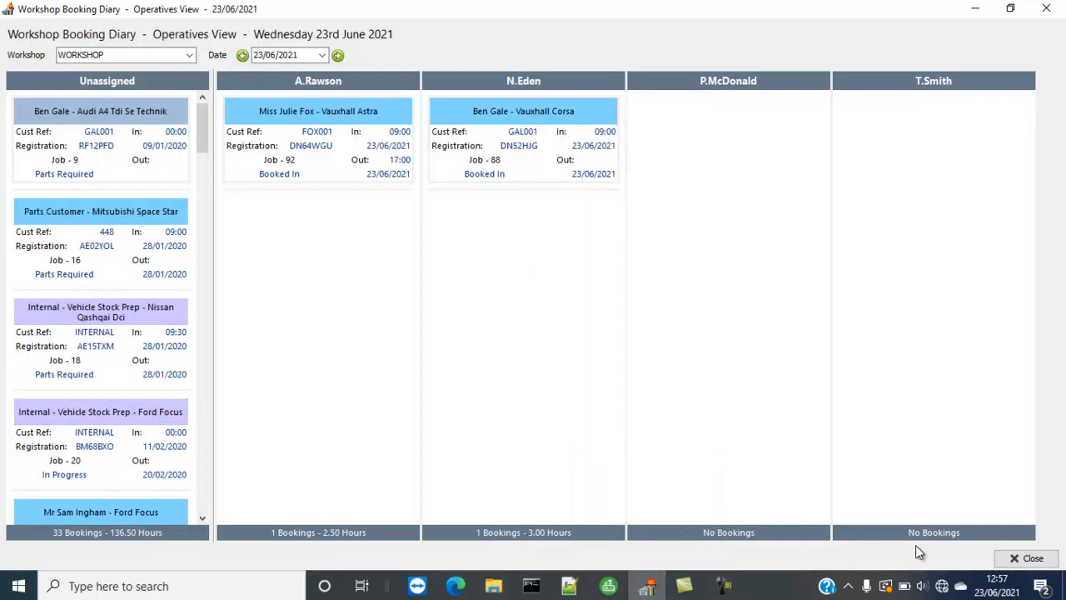
pyautogui.click(1026, 558)
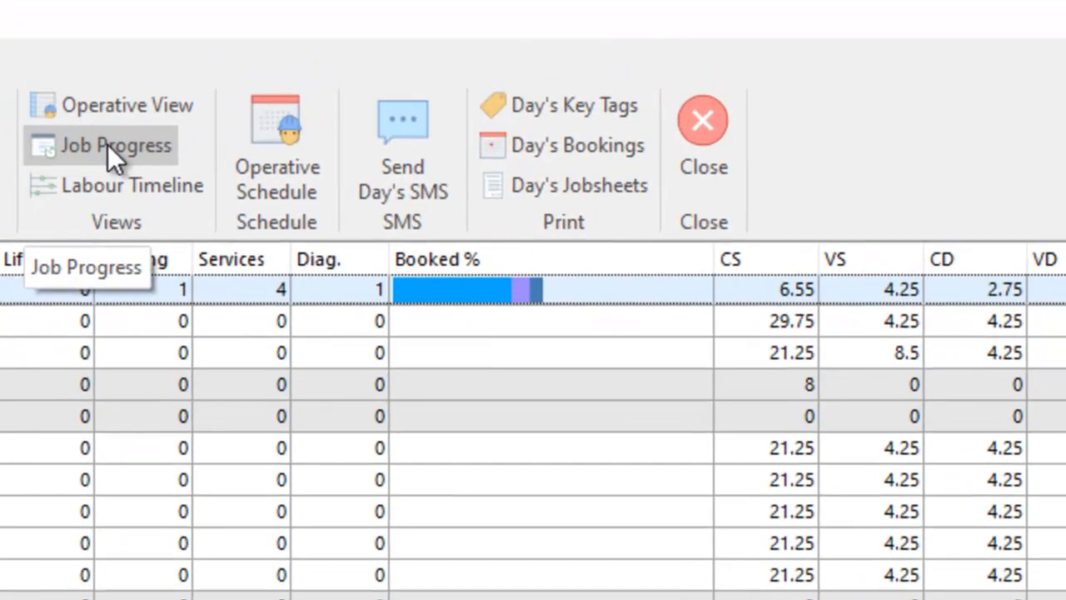
# Step: Open the Job Progress View and move the DN64WGU booking from Booked In to Being Recovered
pyautogui.click(574, 68)
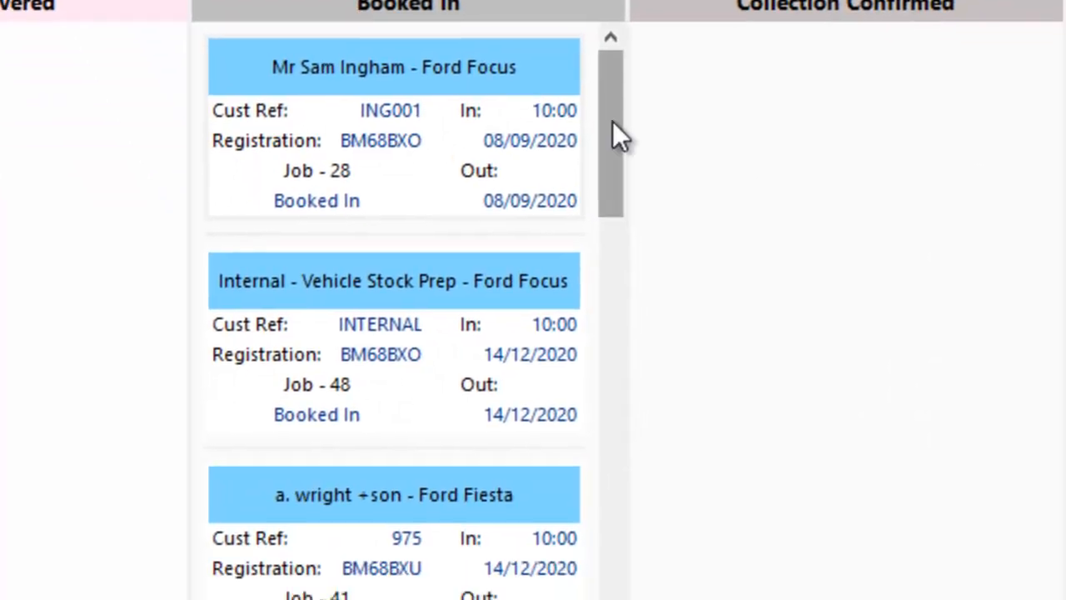
pyautogui.moveTo(683, 246); pyautogui.dragTo(676, 523)
pyautogui.moveTo(604, 398); pyautogui.dragTo(607, 451)
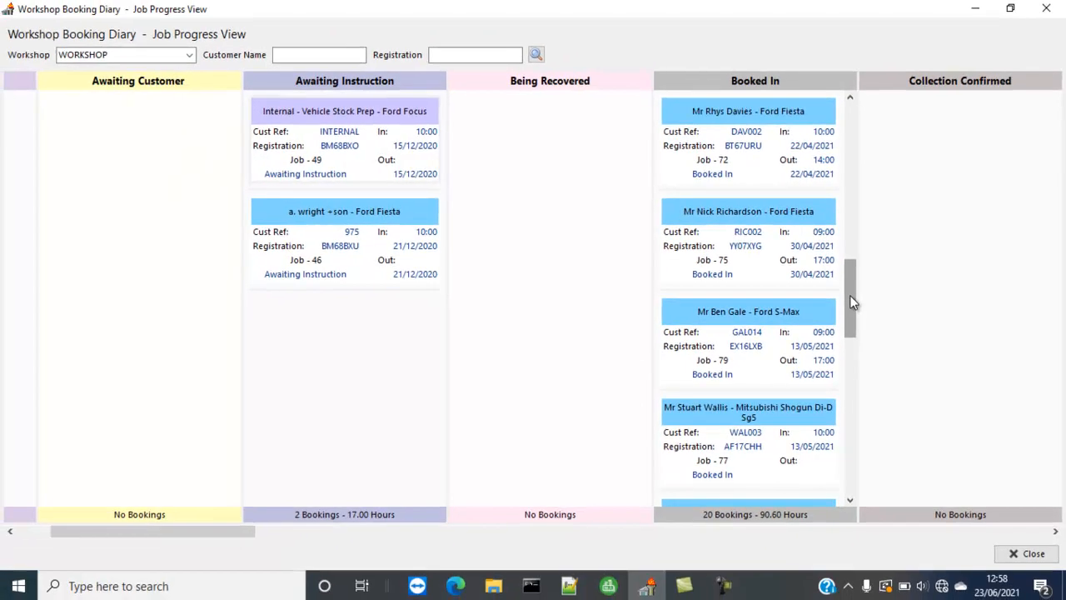
pyautogui.moveTo(606, 454); pyautogui.dragTo(609, 592)
pyautogui.moveTo(854, 361); pyautogui.dragTo(843, 433)
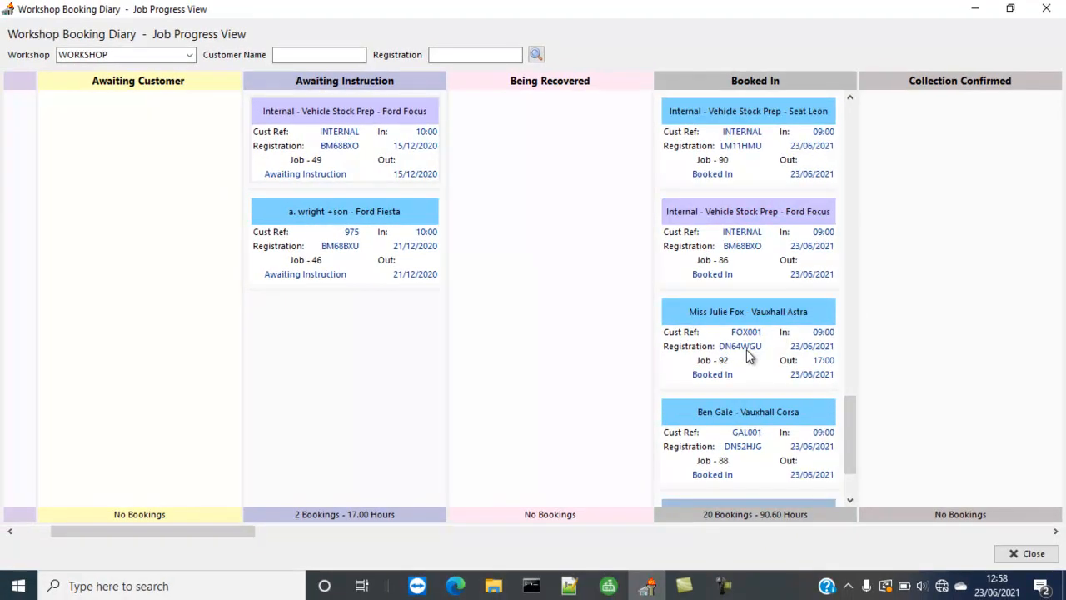
pyautogui.moveTo(746, 349); pyautogui.dragTo(503, 132)
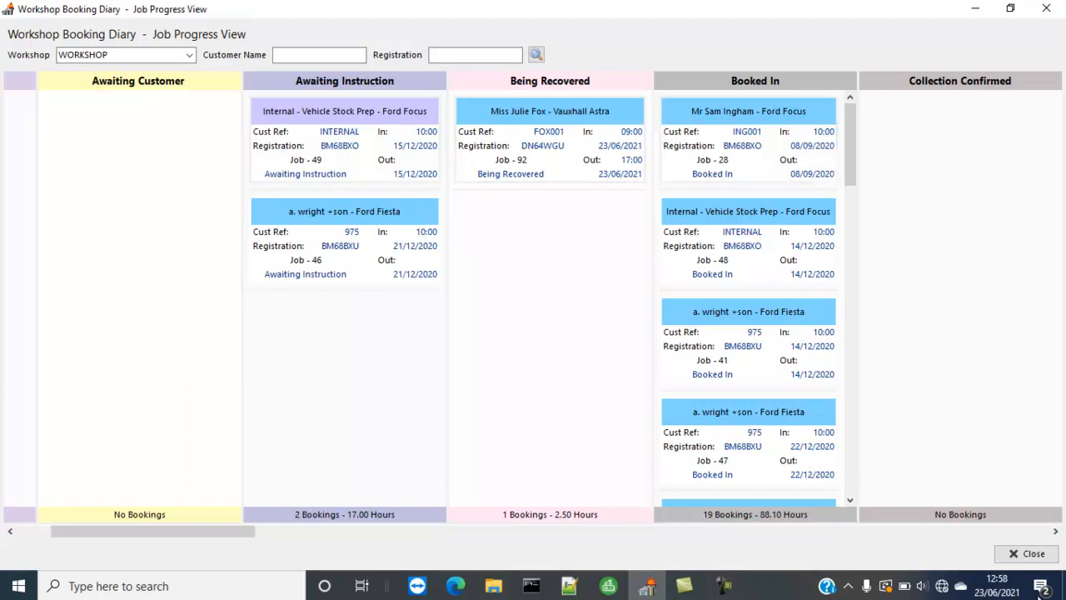
# Step: Move the DN52HJG booking from Booked In to Collection Confirmed, close the Job Progress View and select that booking in the diary
pyautogui.moveTo(850, 179); pyautogui.dragTo(860, 491)
pyautogui.moveTo(748, 435); pyautogui.dragTo(970, 260)
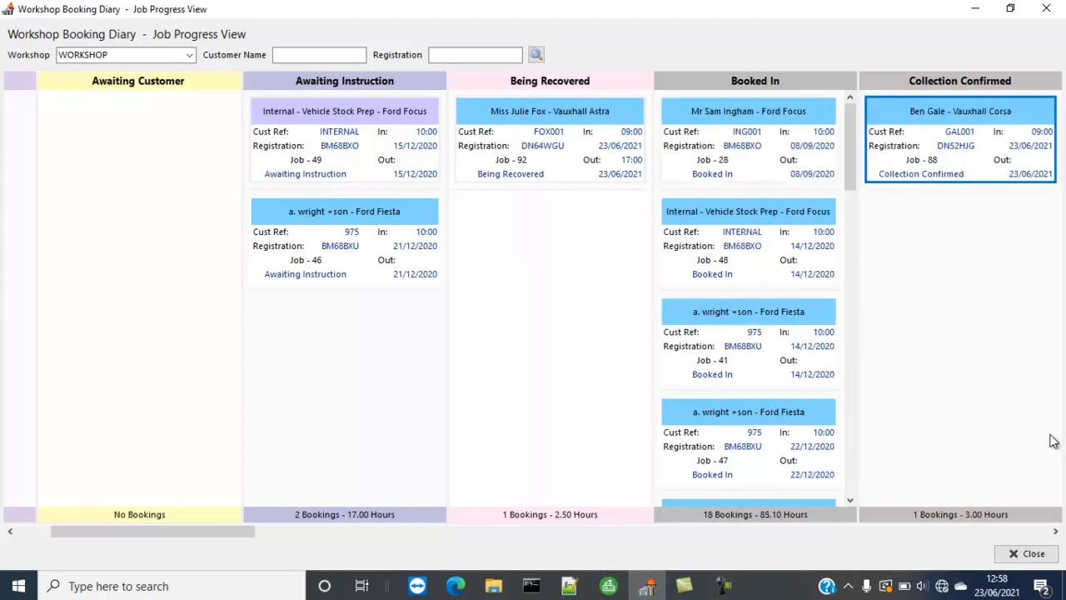
pyautogui.click(1037, 555)
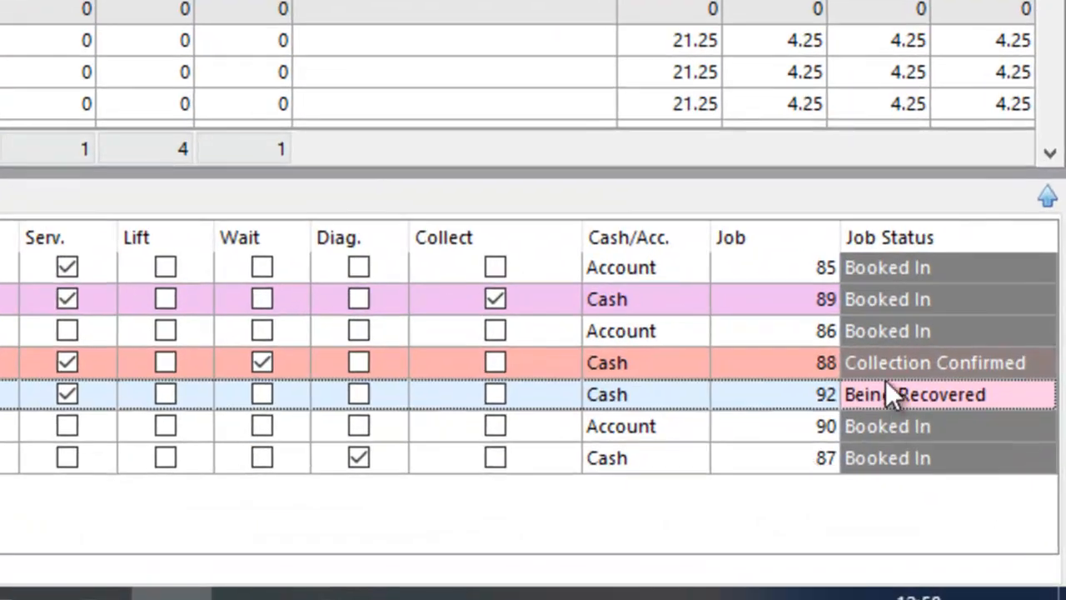
pyautogui.click(885, 370)
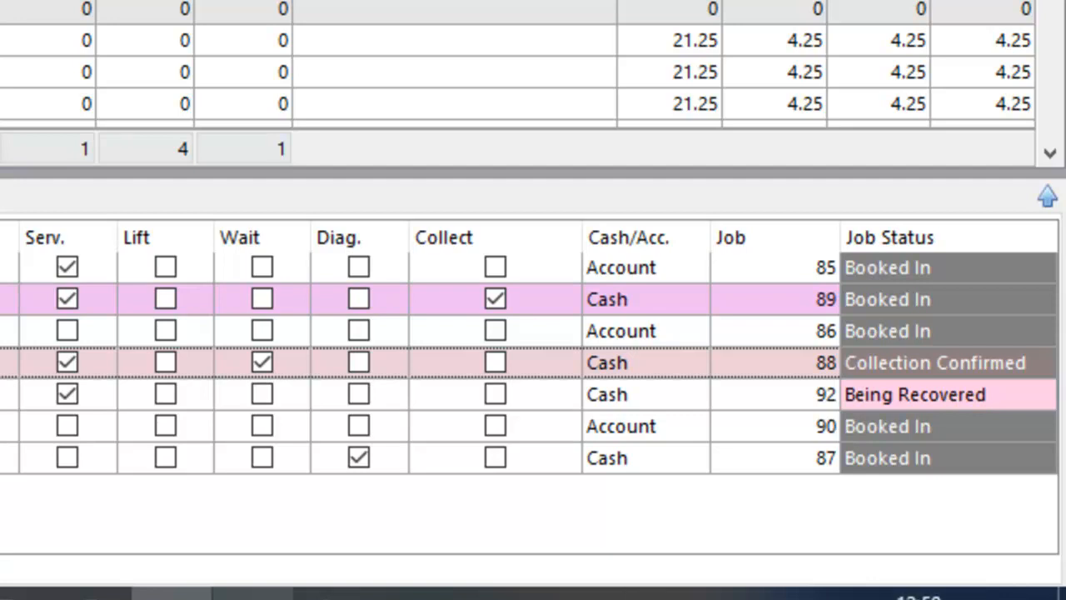
pyautogui.moveTo(253, 593)
pyautogui.click(334, 593)
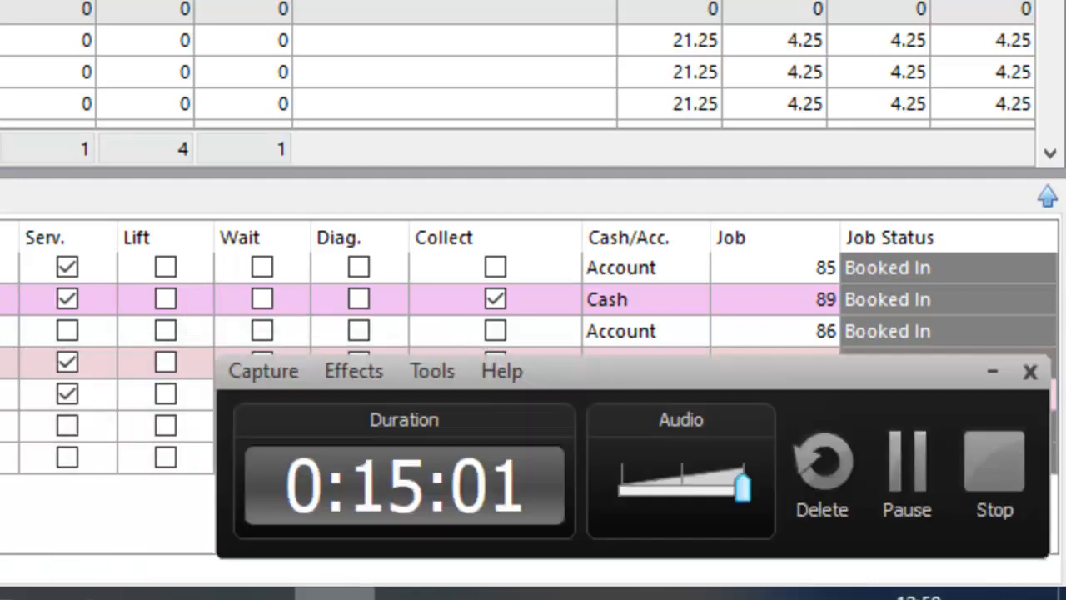